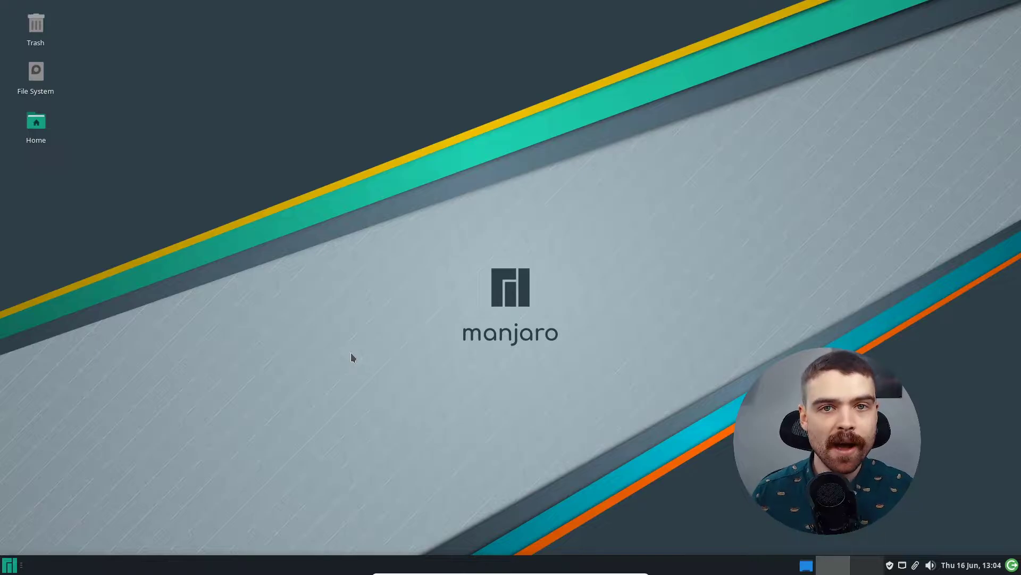
Step: Open the Whisker application menu with the Super key
key(super)
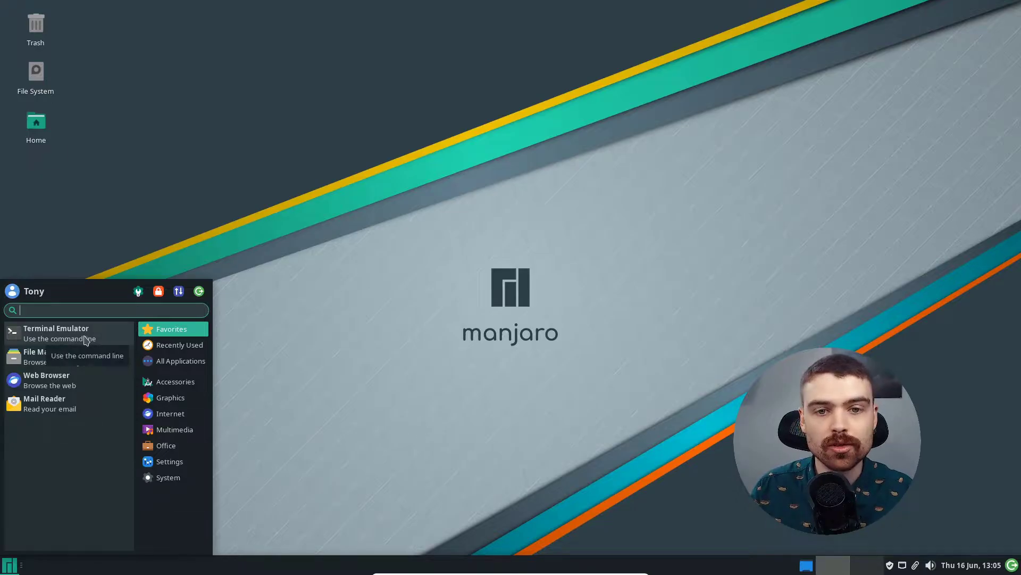
Step: Launch the Terminal and close it again, then open the File Manager on the home folder
click(85, 340)
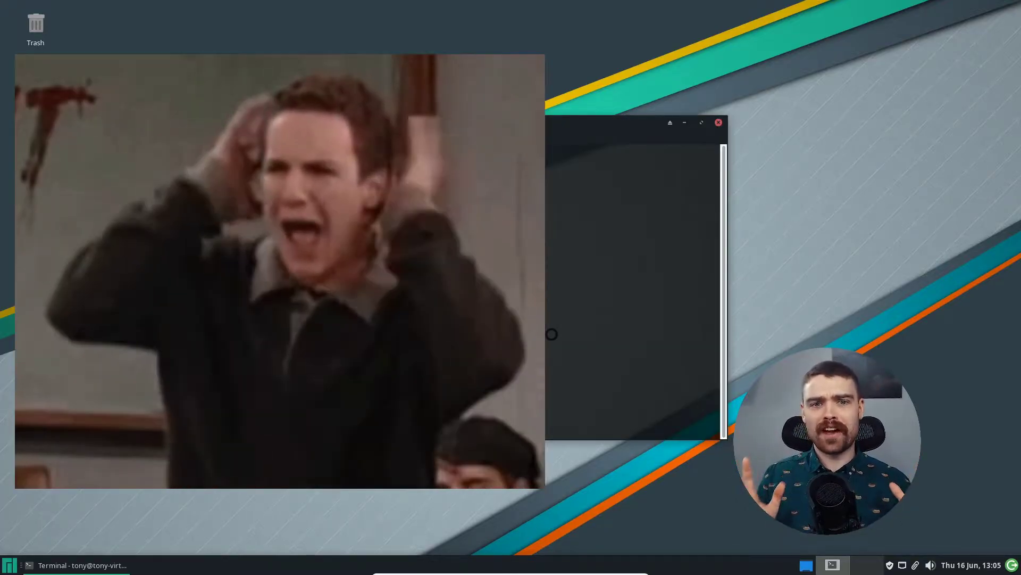
click(718, 122)
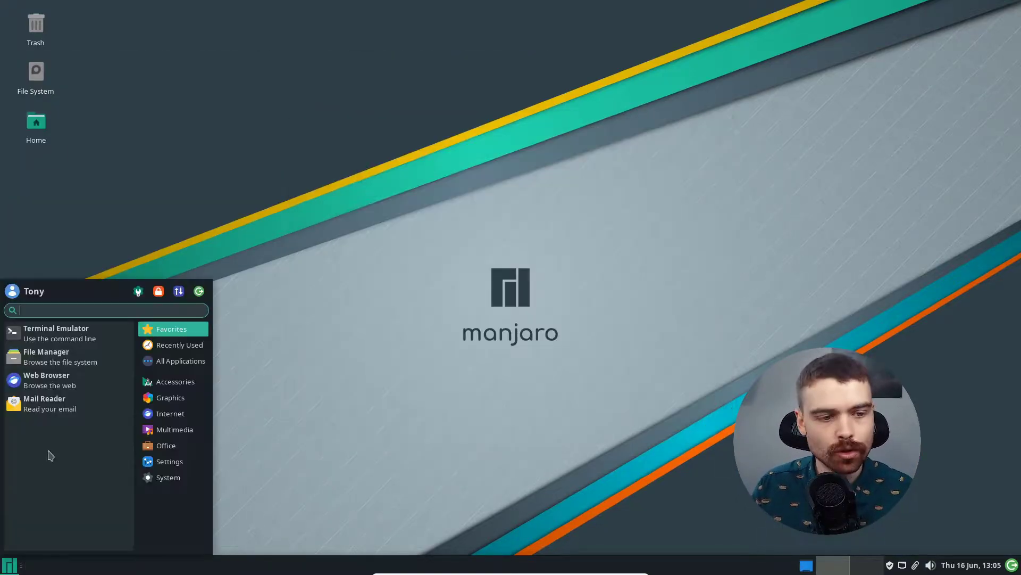
click(84, 364)
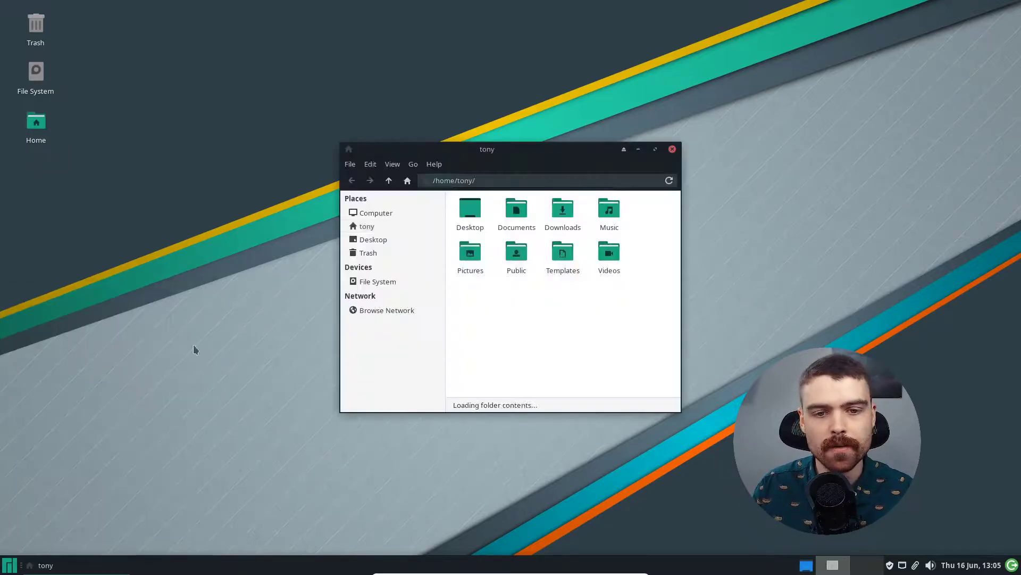
Step: Add a second Thunar tab showing Downloads, and launch the Web Browser
key(ctrl+t)
key(ctrl+t)
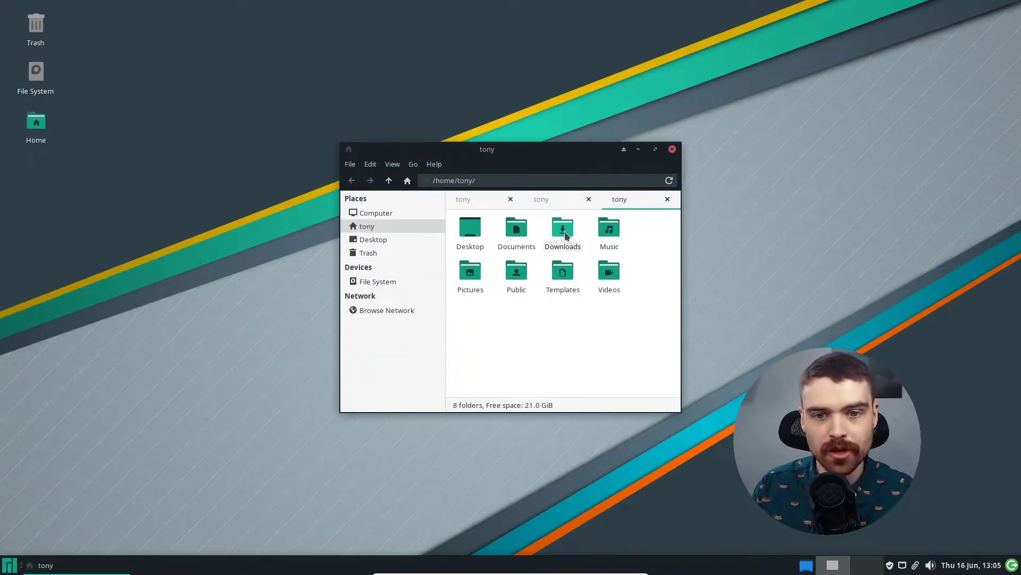
double_click(560, 237)
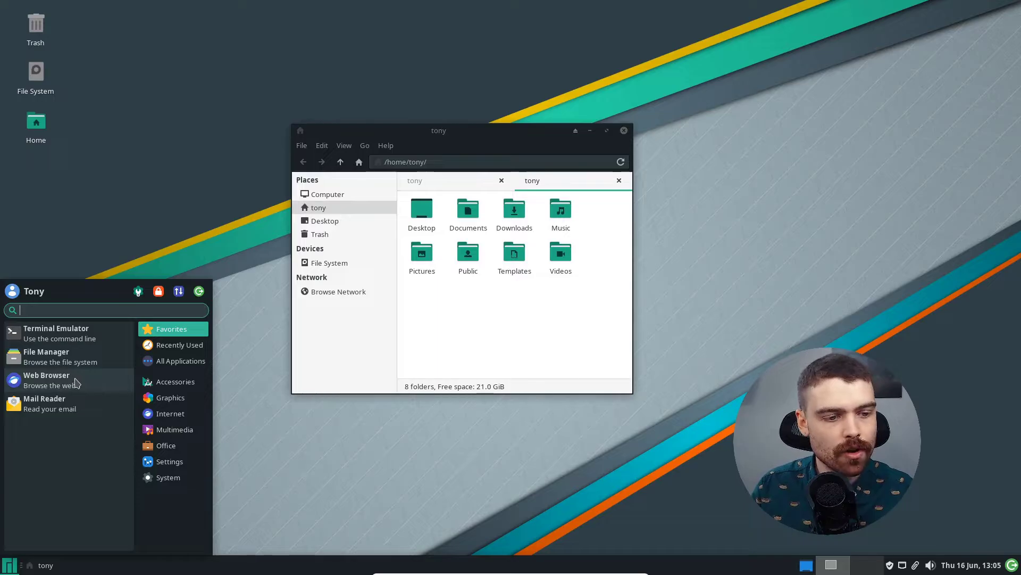
click(83, 384)
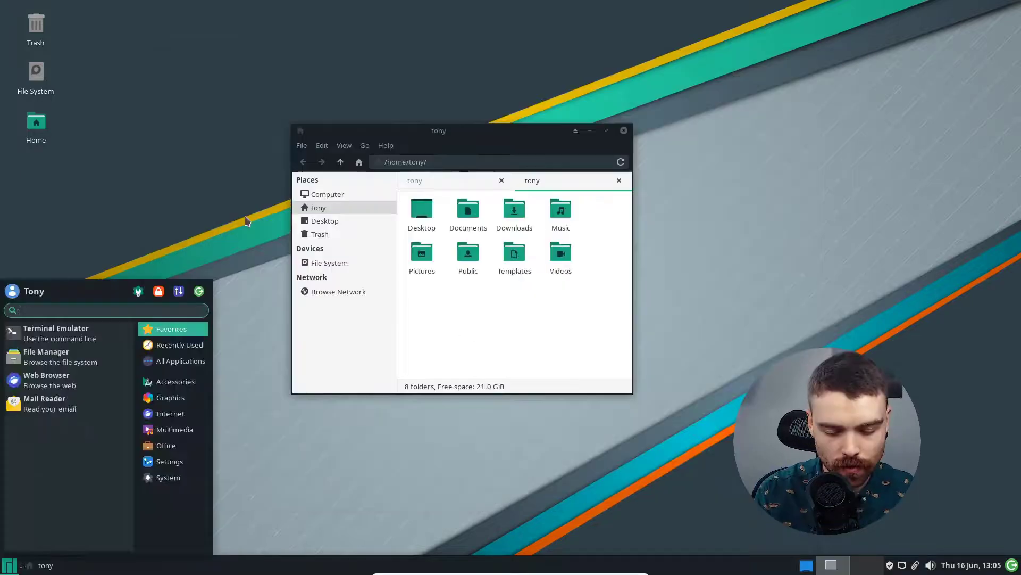
text(midori)
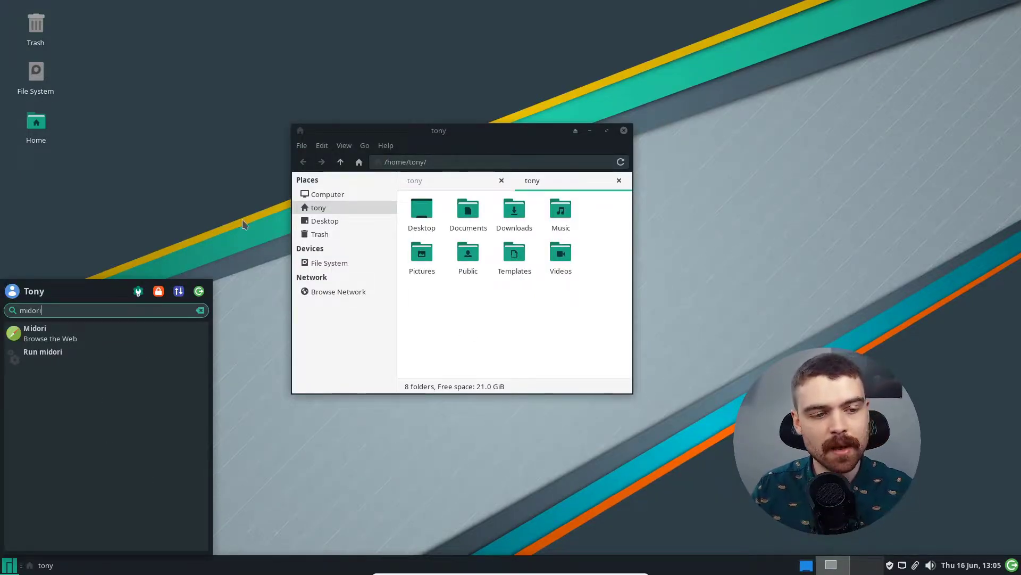
click(59, 330)
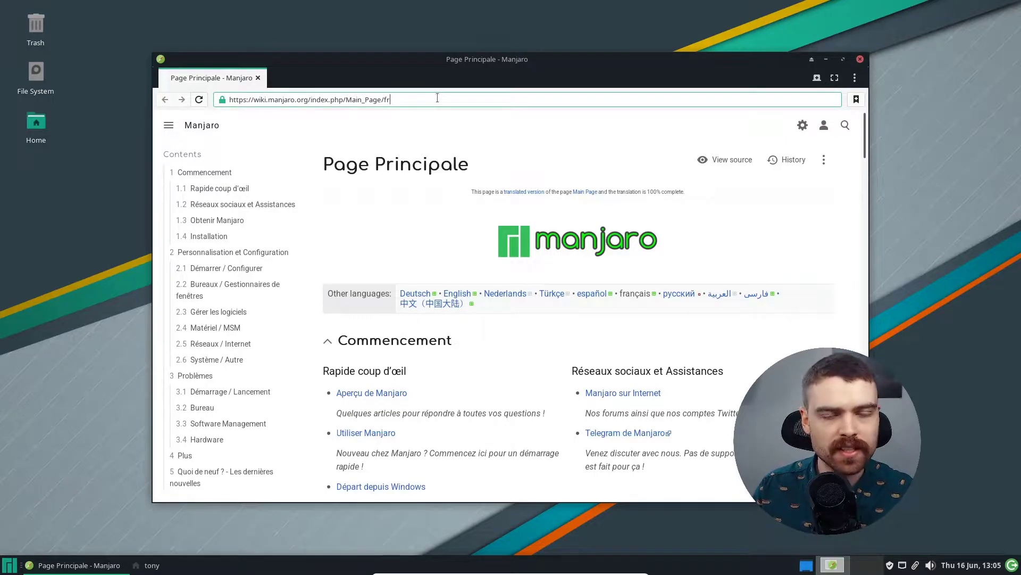
click(438, 98)
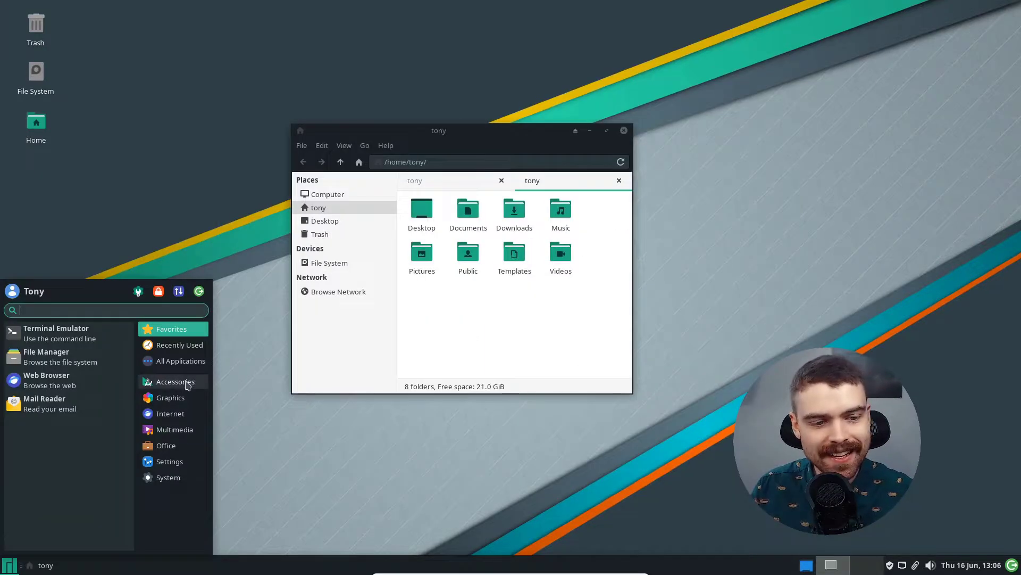
Step: Launch Mousepad and Task Manager from the Accessories category
mouse_move(175, 382)
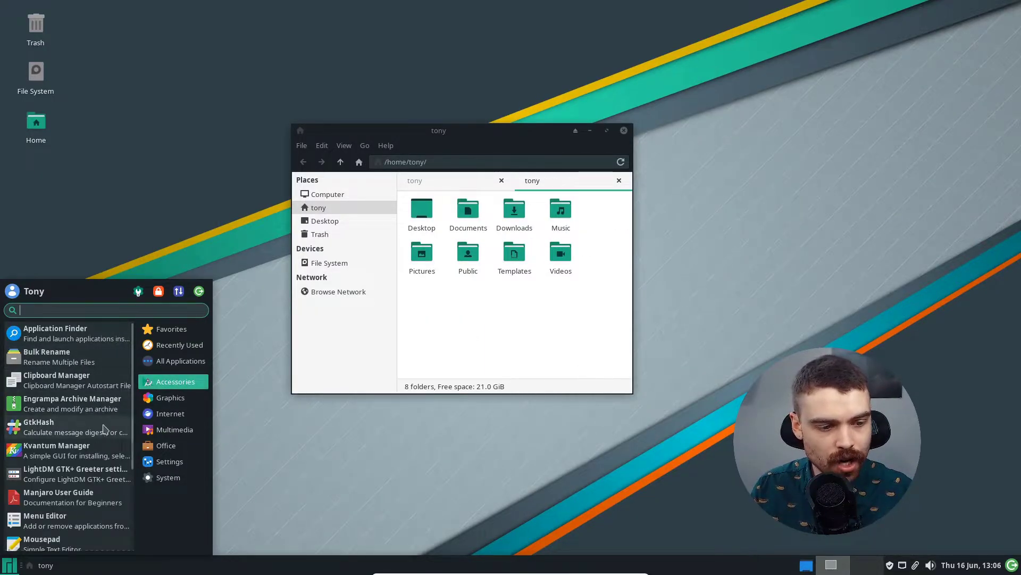
scroll(106, 468, down, 4)
click(86, 425)
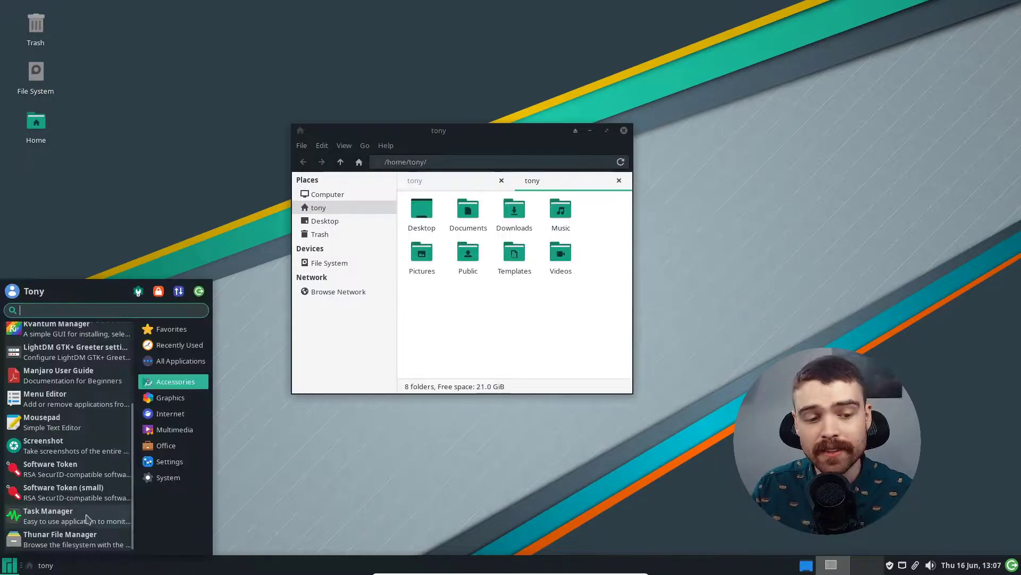
click(87, 519)
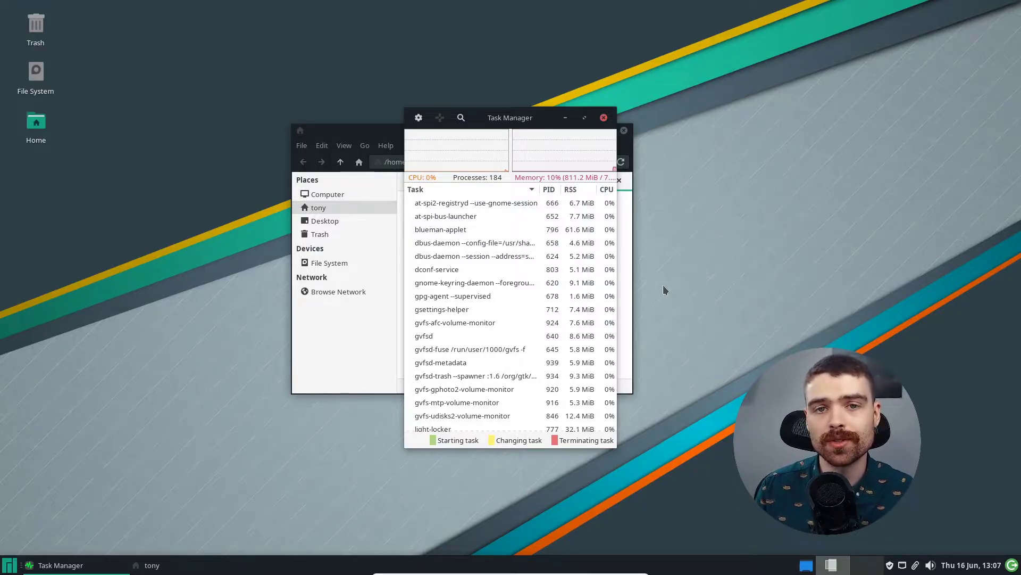
Step: Select the blueman-applet process and view its Stop, Terminate and Kill actions
click(454, 232)
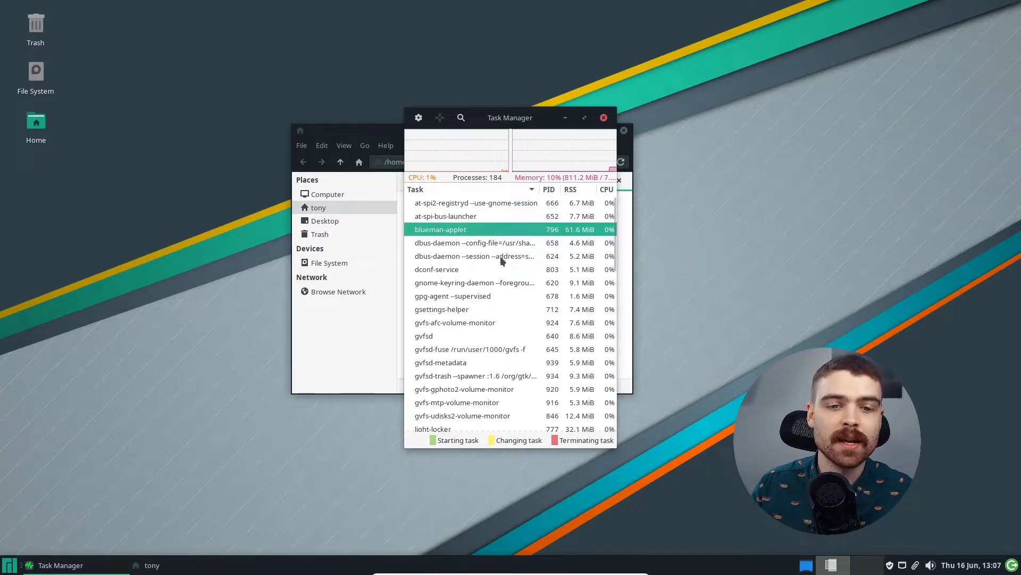
right_click(447, 233)
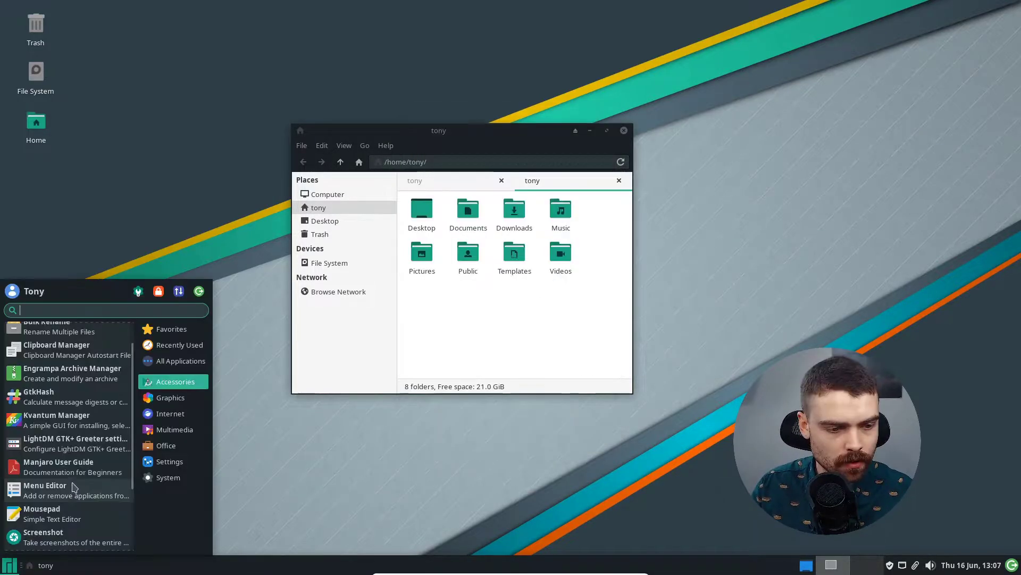
click(349, 354)
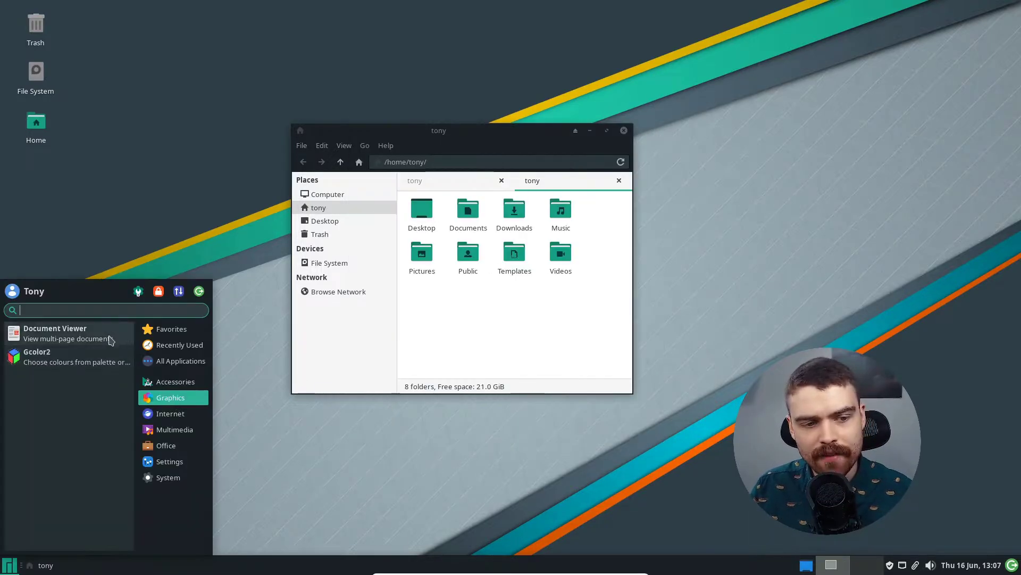
Step: Launch Document Viewer, Gcolor2 and the Parole media player
click(124, 340)
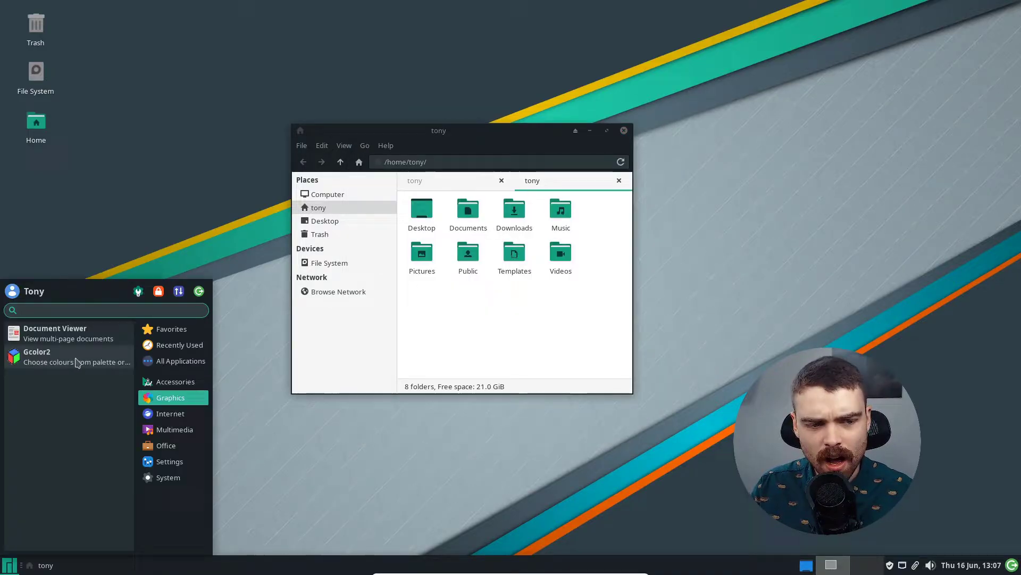
click(75, 359)
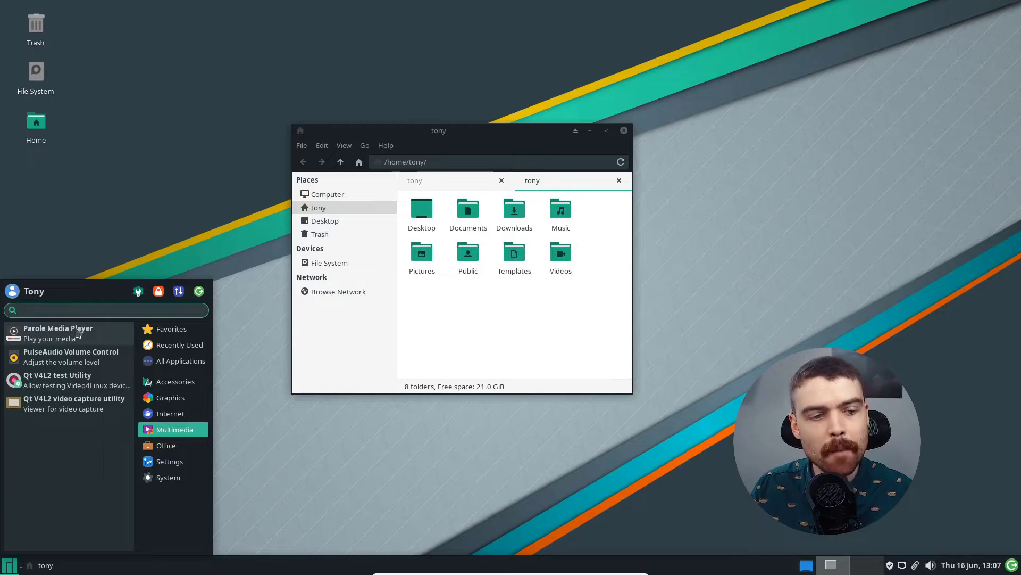
click(78, 334)
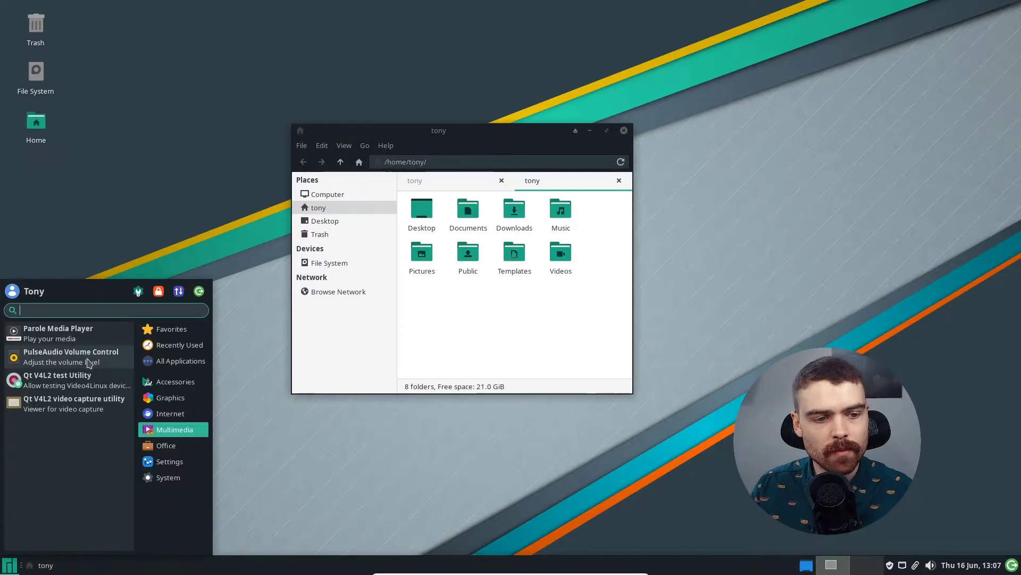
Step: Open PulseAudio Volume Control and view its Input Devices and Playback tabs
click(91, 359)
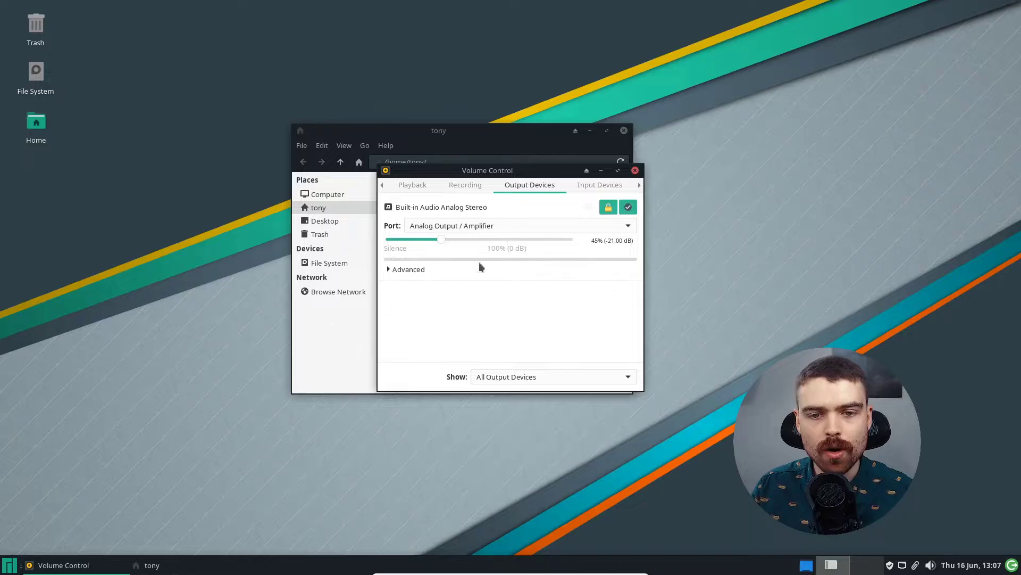
click(615, 185)
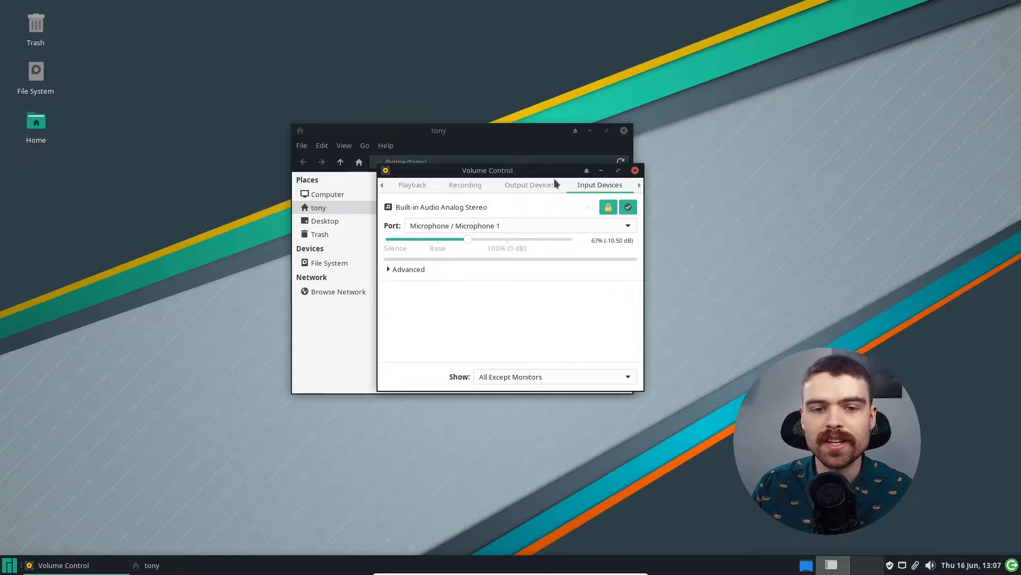
click(420, 187)
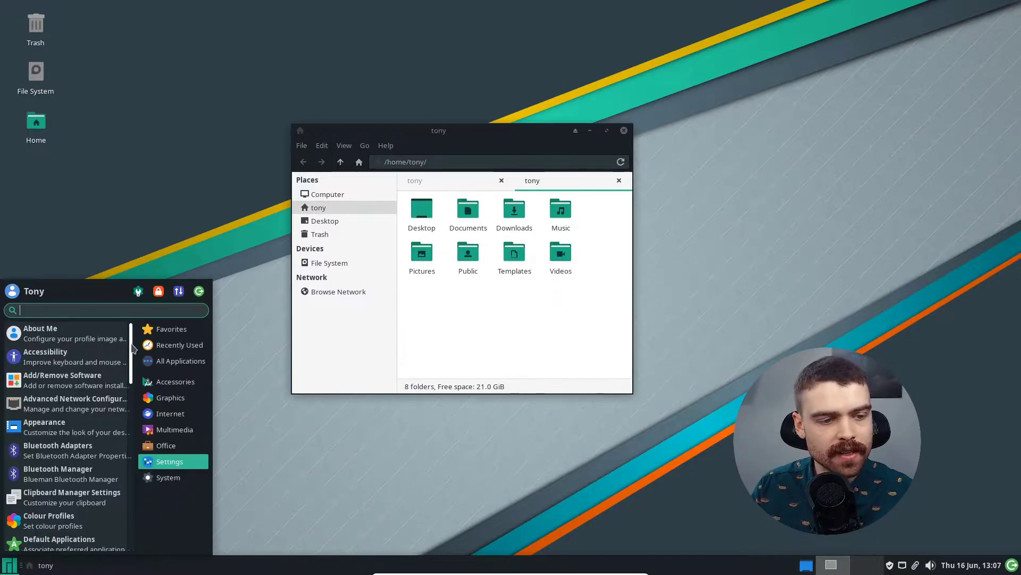
Step: Launch Add/Remove Software from the System category, then scroll the Settings list
scroll(135, 441, down, 8)
scroll(135, 440, down, 5)
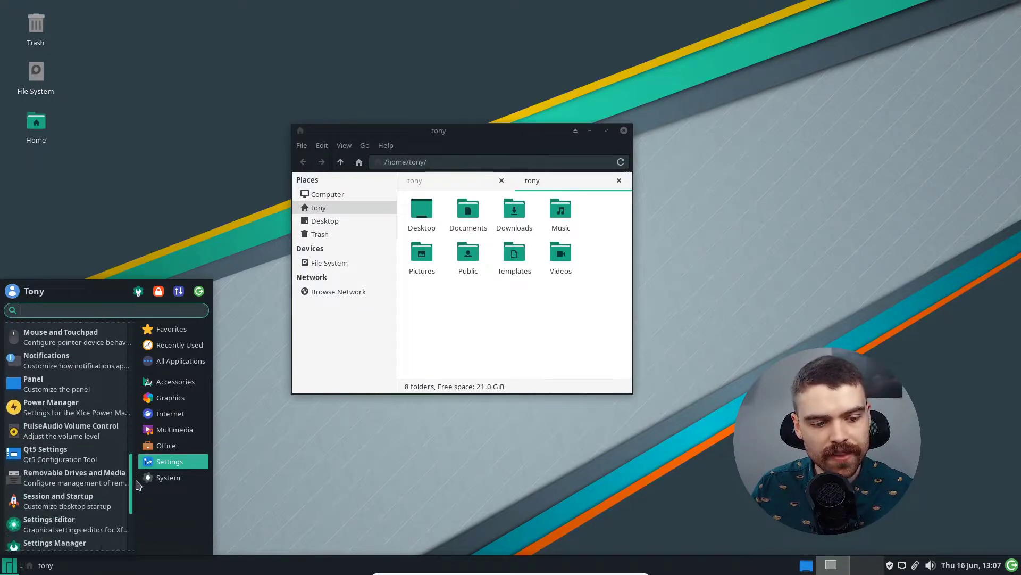
scroll(135, 440, up, 4)
click(162, 477)
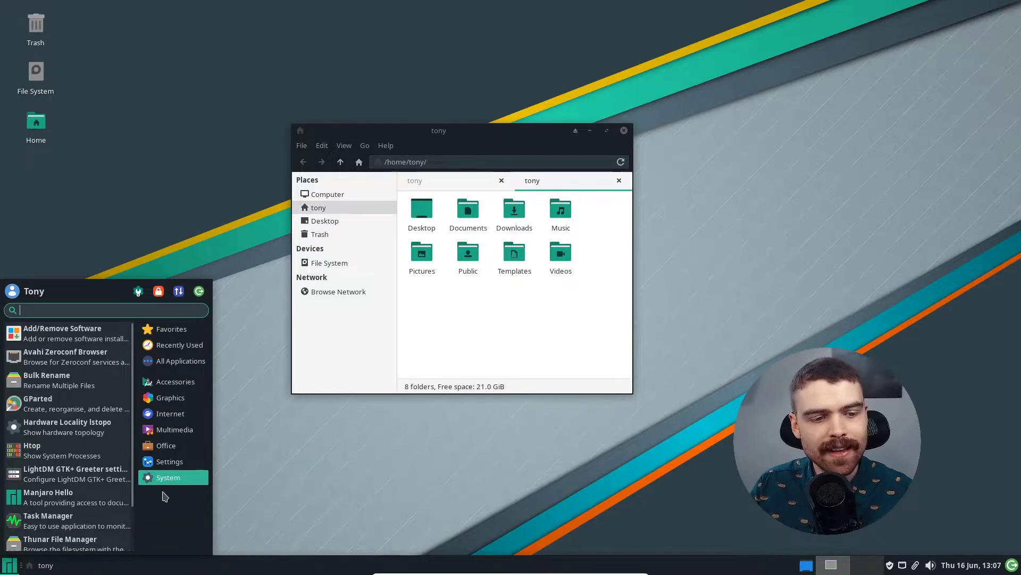
click(67, 342)
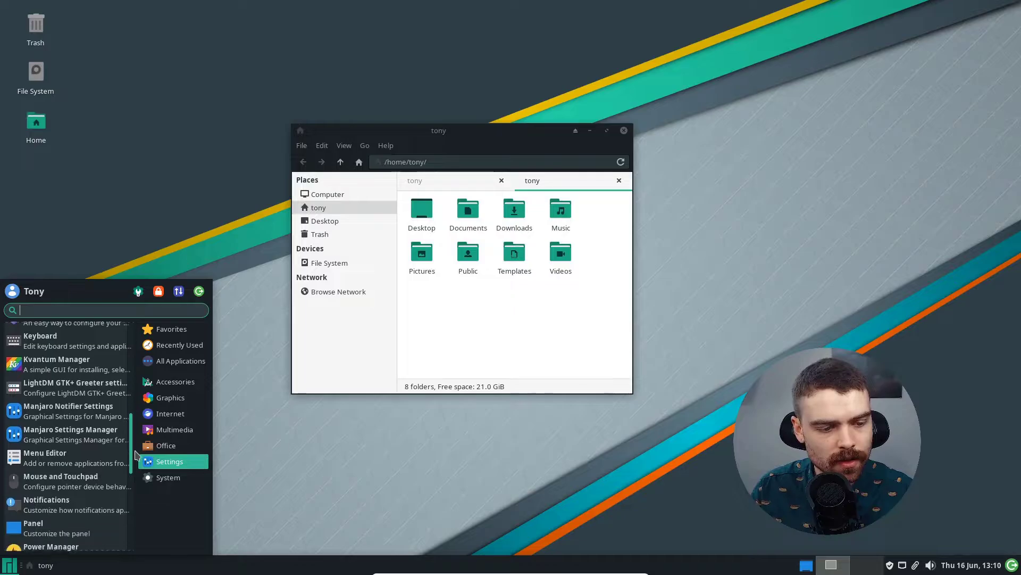
scroll(138, 430, down, 3)
scroll(139, 430, up, 4)
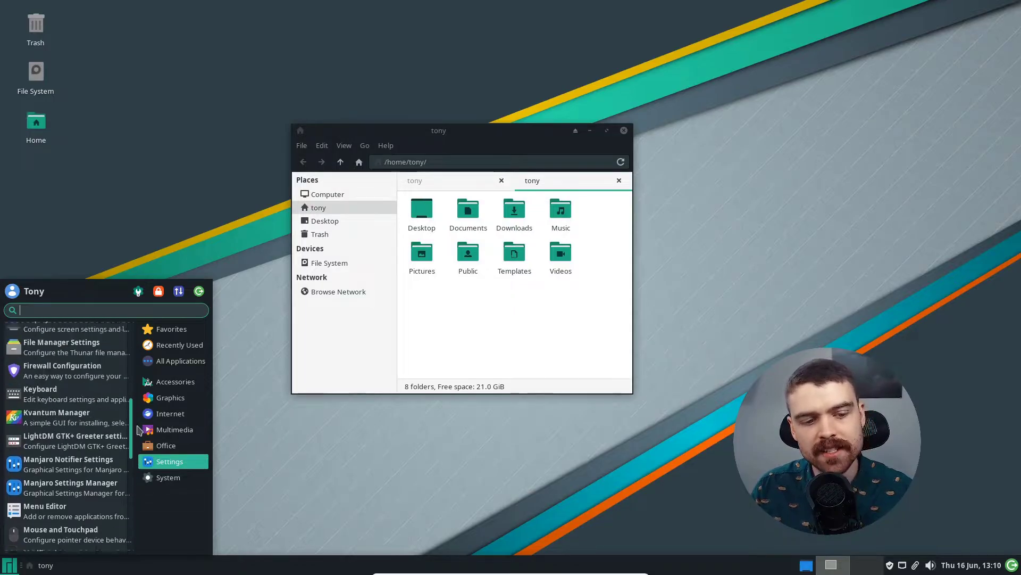
scroll(137, 428, up, 3)
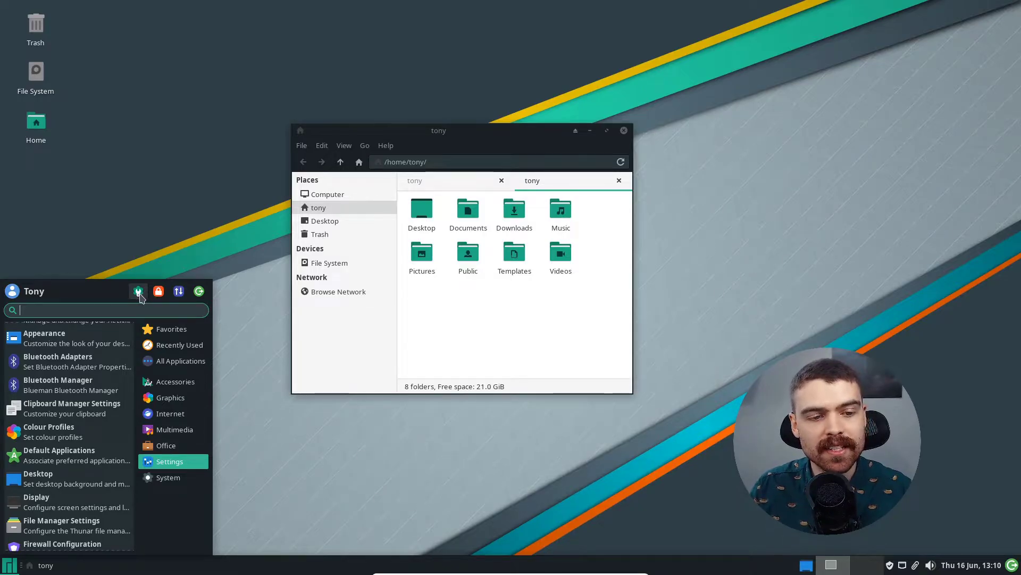
Step: In Appearance settings, try the Matcha themes and apply Matcha-dark-sea
click(139, 292)
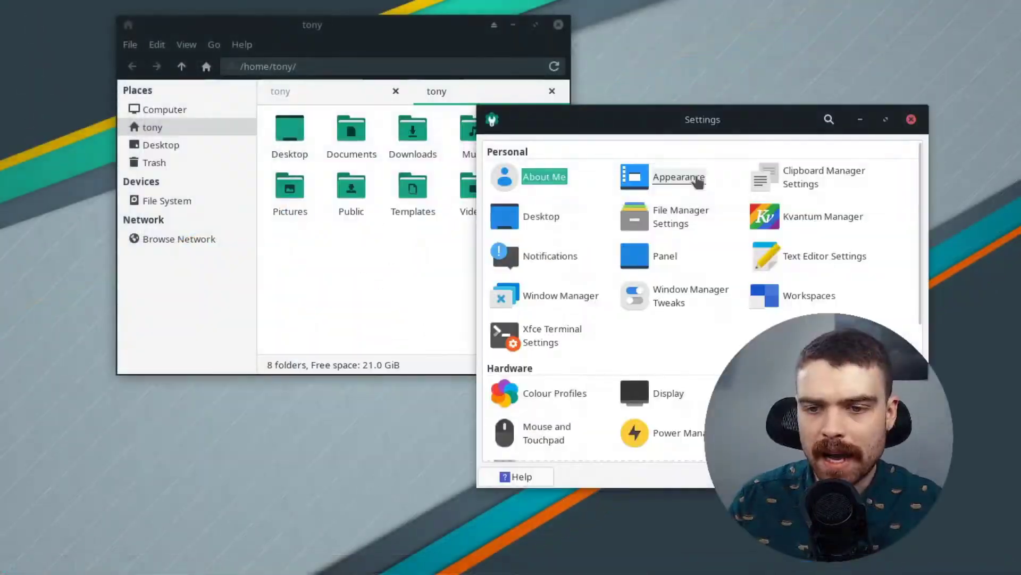
click(686, 177)
click(585, 285)
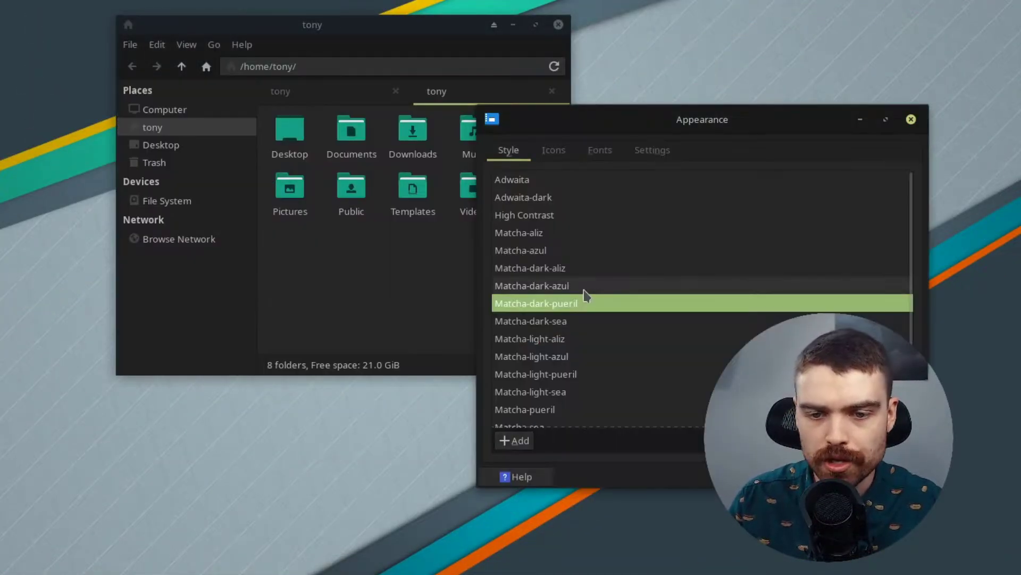
click(592, 266)
click(595, 245)
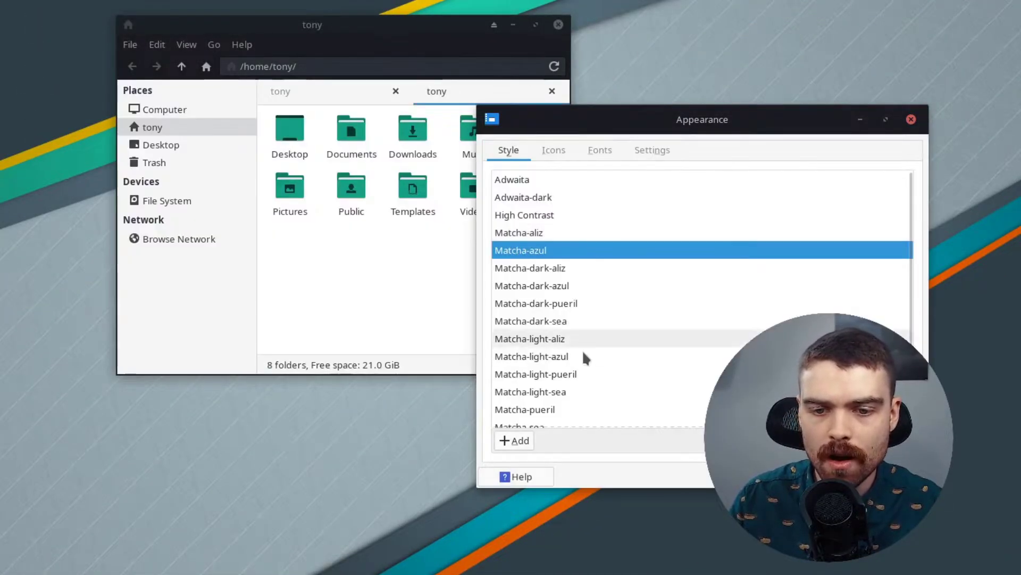
click(594, 321)
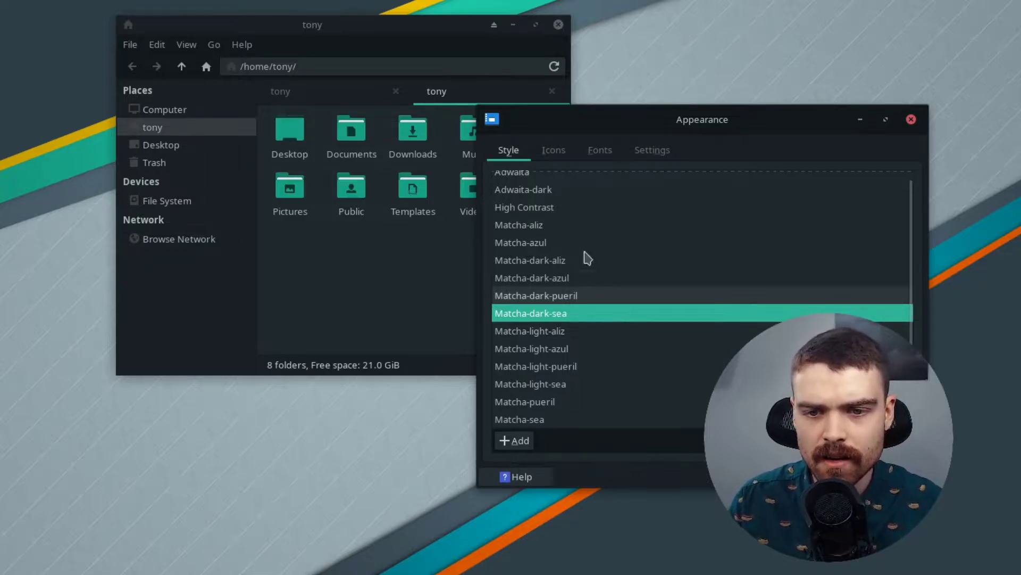
Step: Try the ePapirus and ePapirus-Dark icon themes and look over the font and settings tabs
click(554, 150)
click(603, 213)
click(605, 261)
click(600, 149)
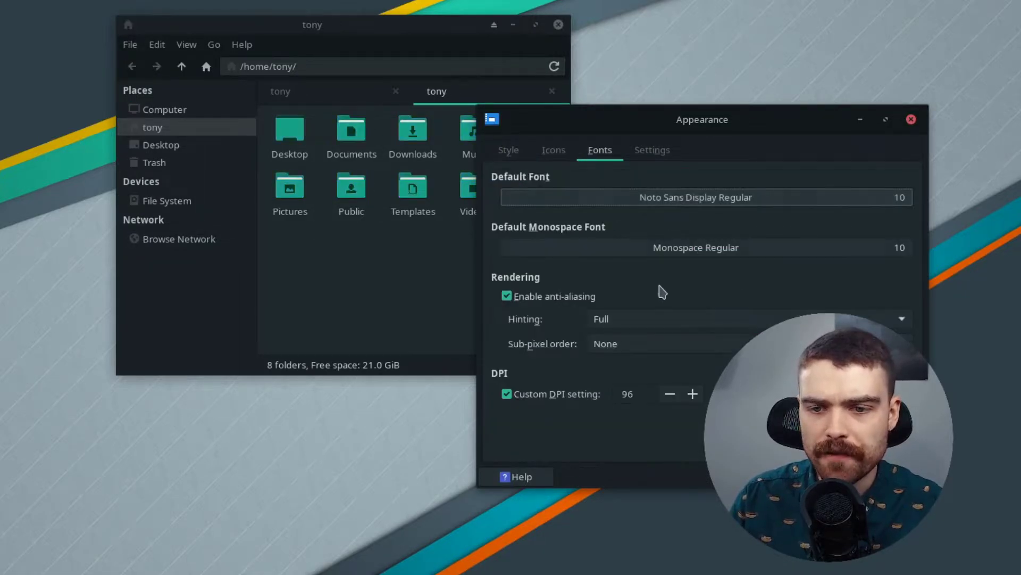
click(646, 152)
click(553, 150)
click(509, 149)
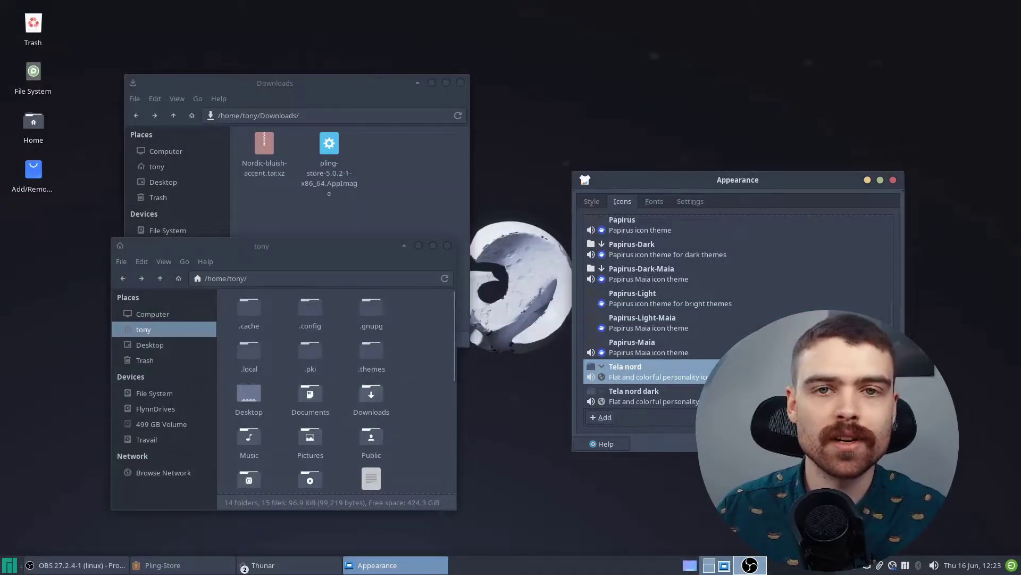
Step: Set the Tela nord icon theme and choose the dark striped desktop wallpaper
click(646, 396)
click(653, 374)
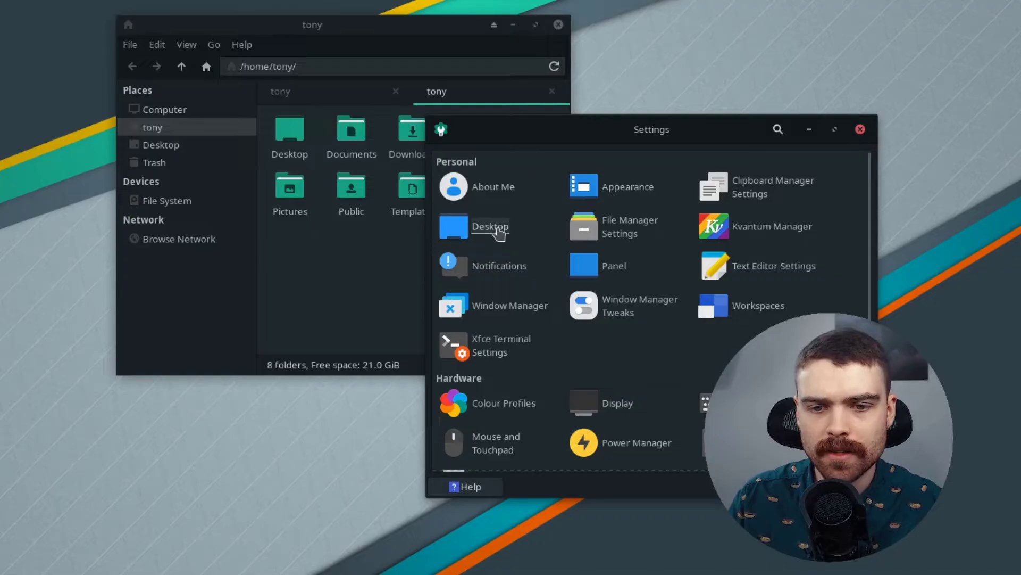
click(499, 230)
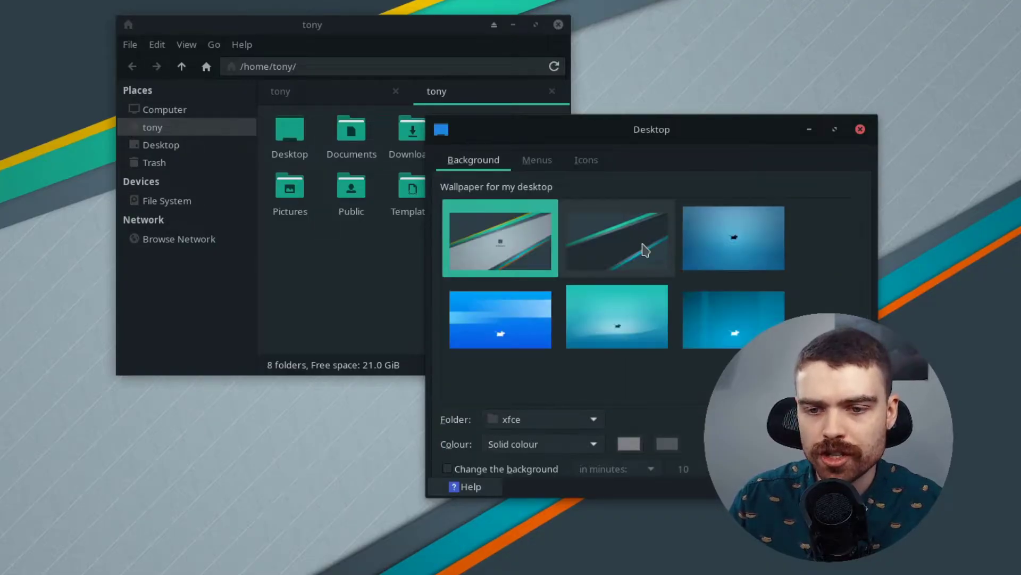
click(645, 249)
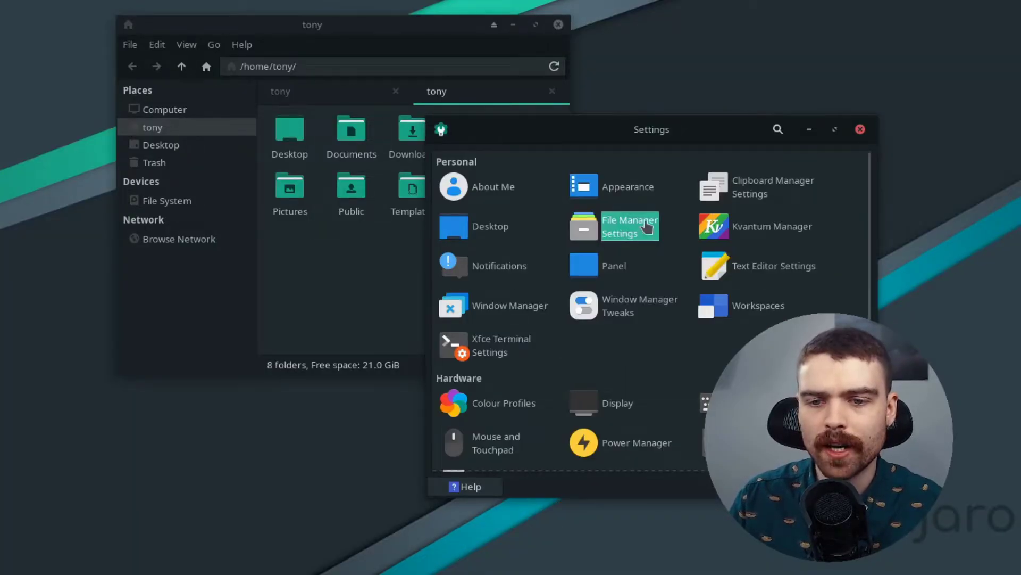
Step: Check the File Manager preferences, then bring up Panel 0's mode choices
click(643, 223)
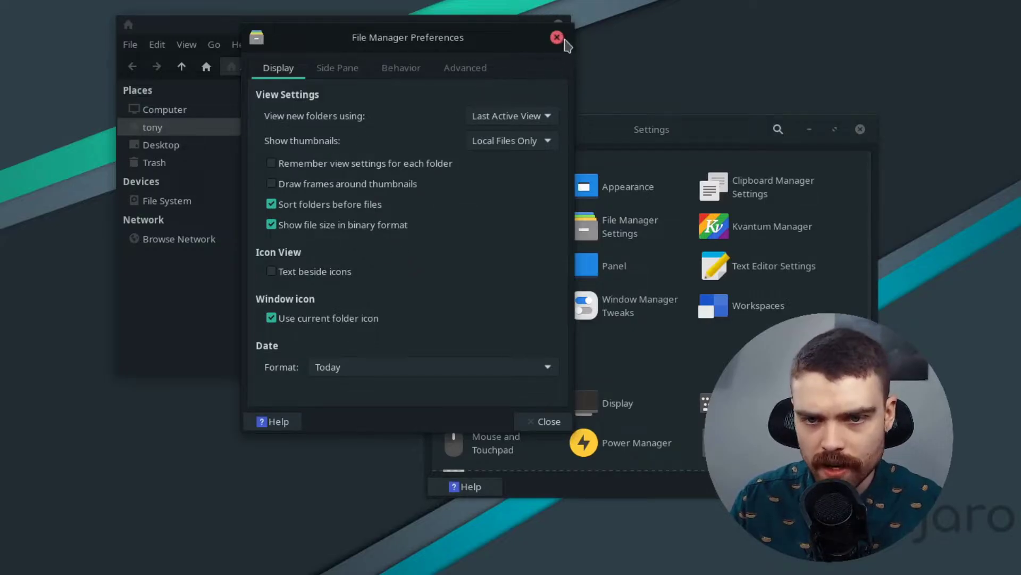
click(557, 37)
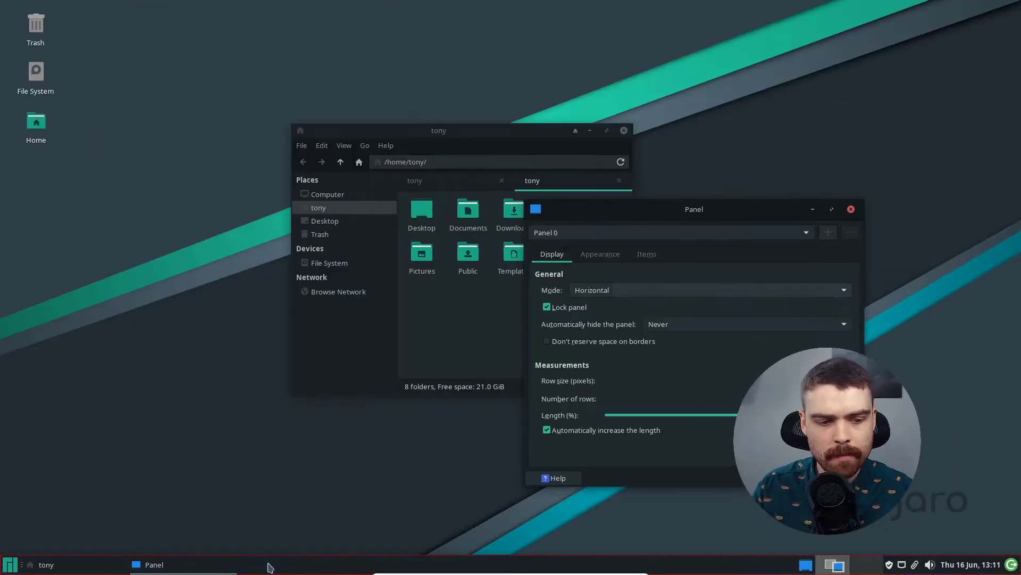
click(607, 290)
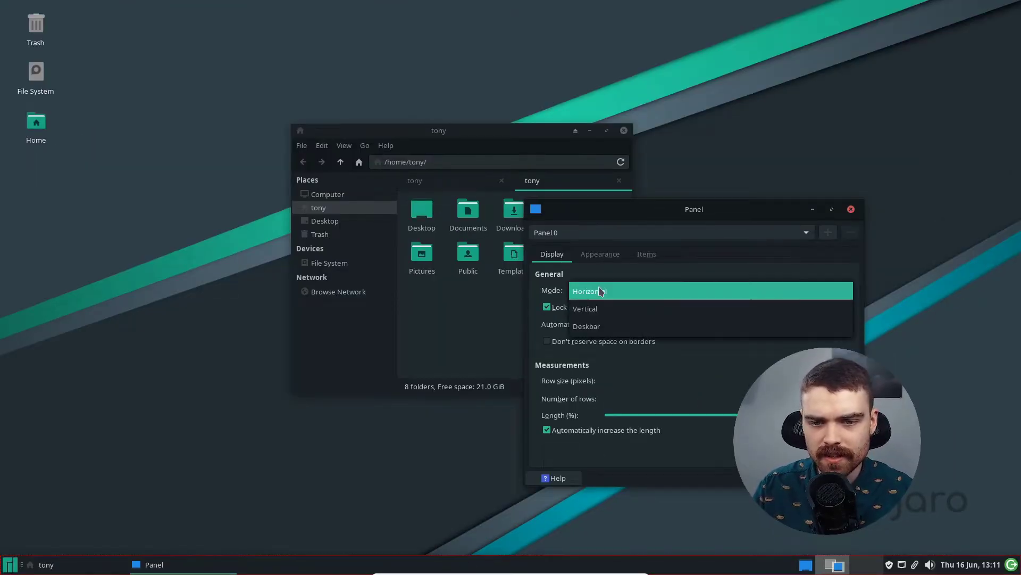
Step: Switch the panel mode to Vertical, then to Deskbar, and scroll through the settings
click(606, 309)
click(609, 292)
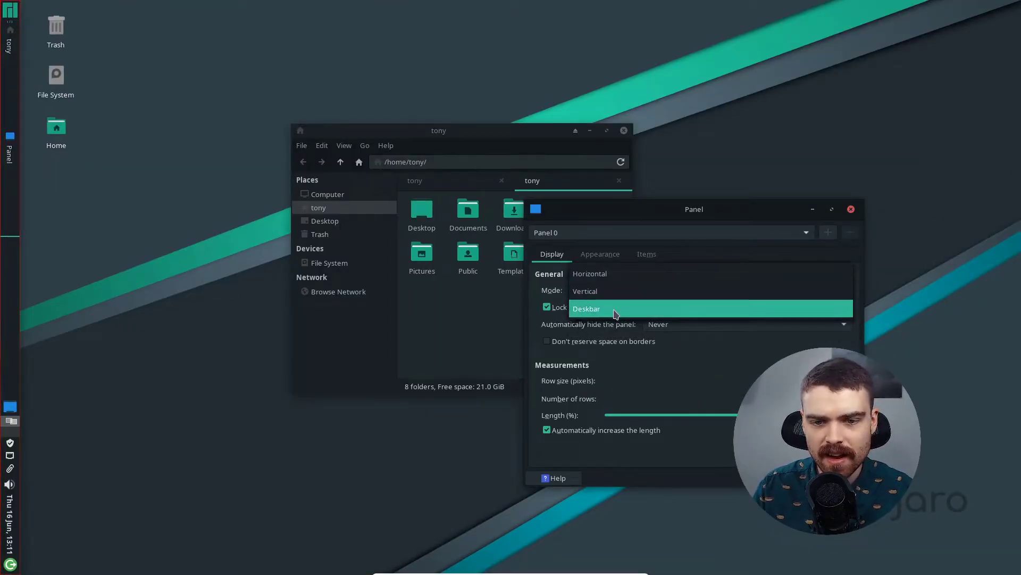
click(612, 310)
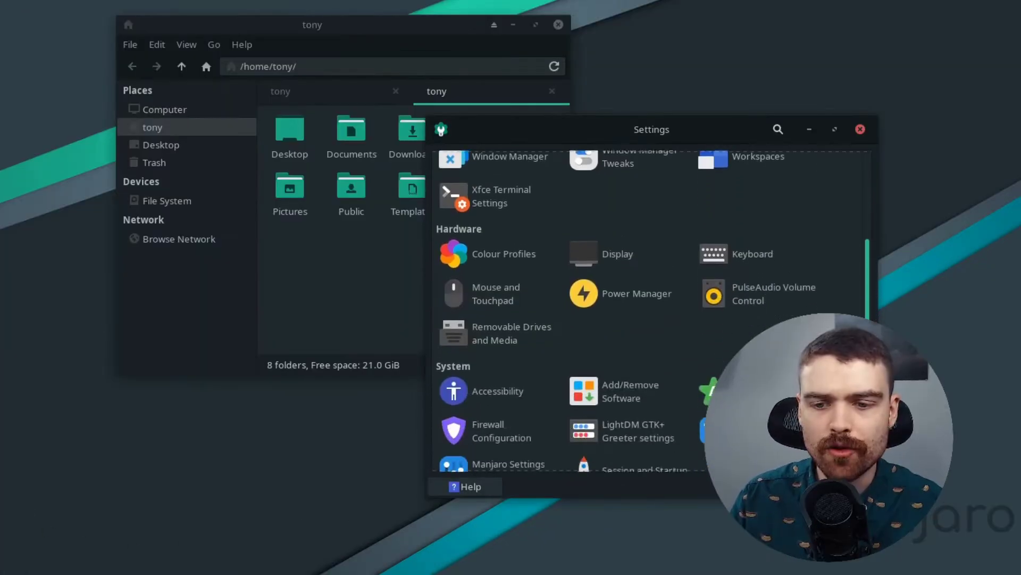
scroll(651, 312, down, 3)
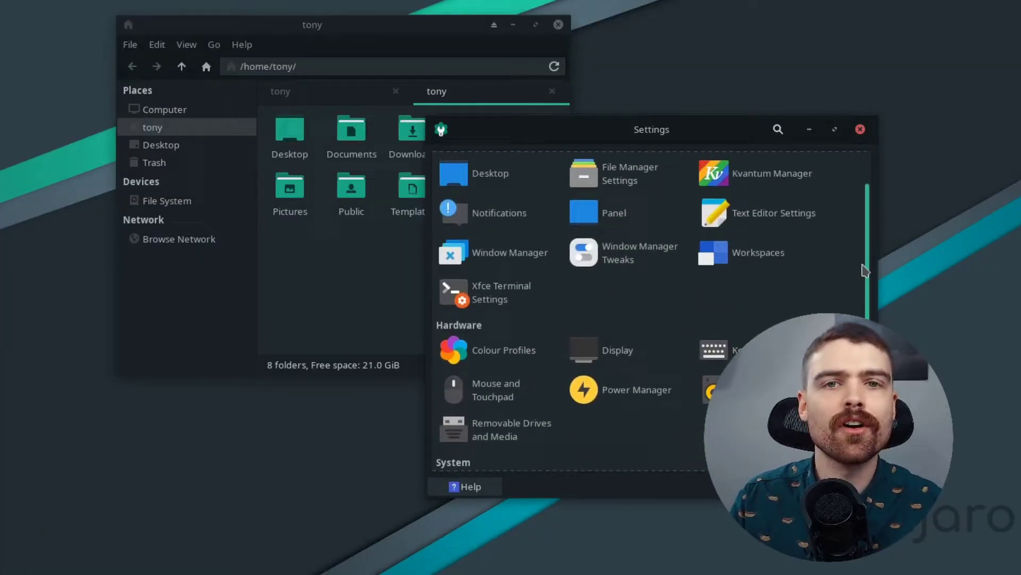
drag(863, 266, 861, 221)
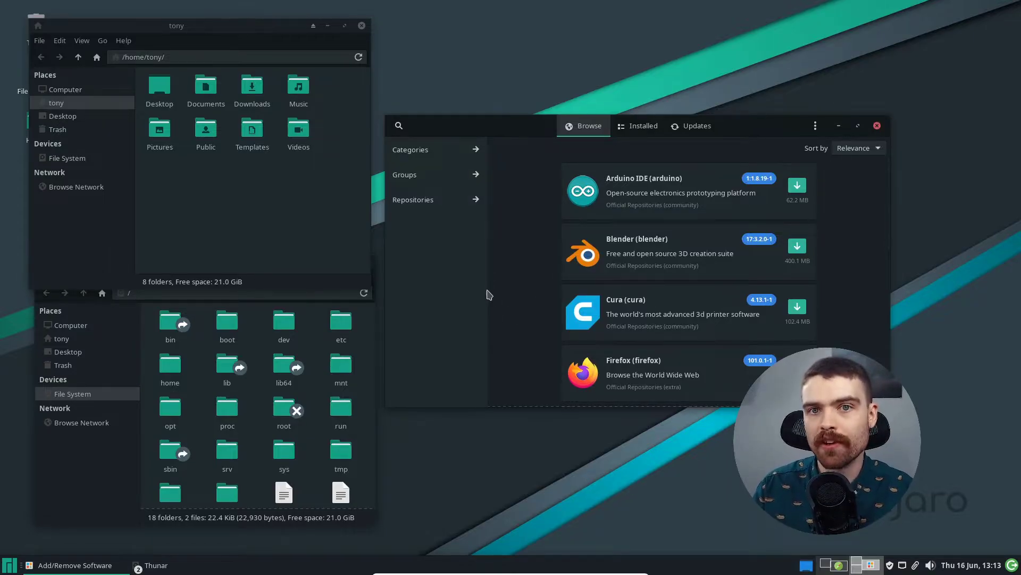
Step: Move between the workspaces with Ctrl+Alt+arrows and the pager
click(839, 568)
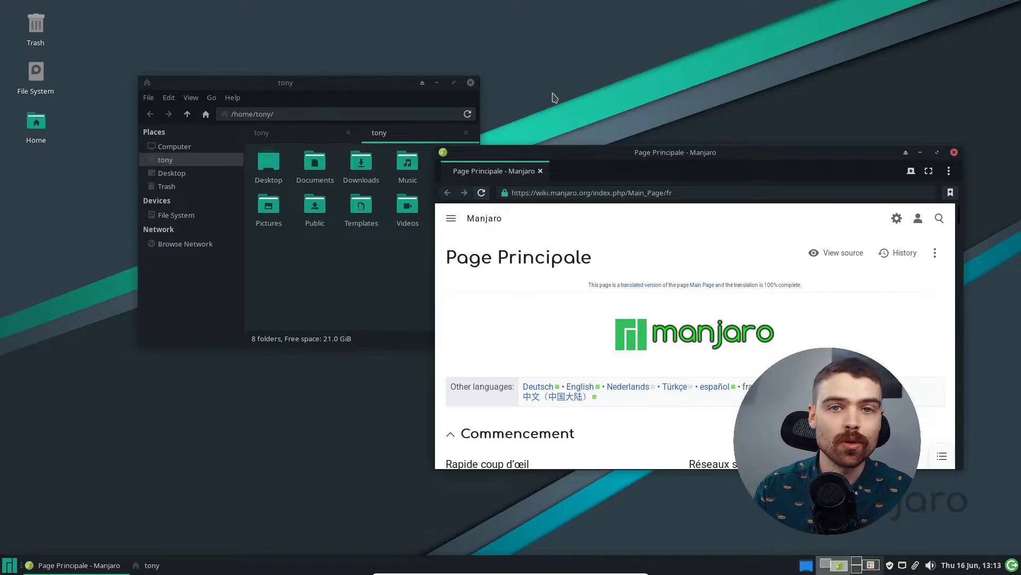
key(ctrl+alt+Right)
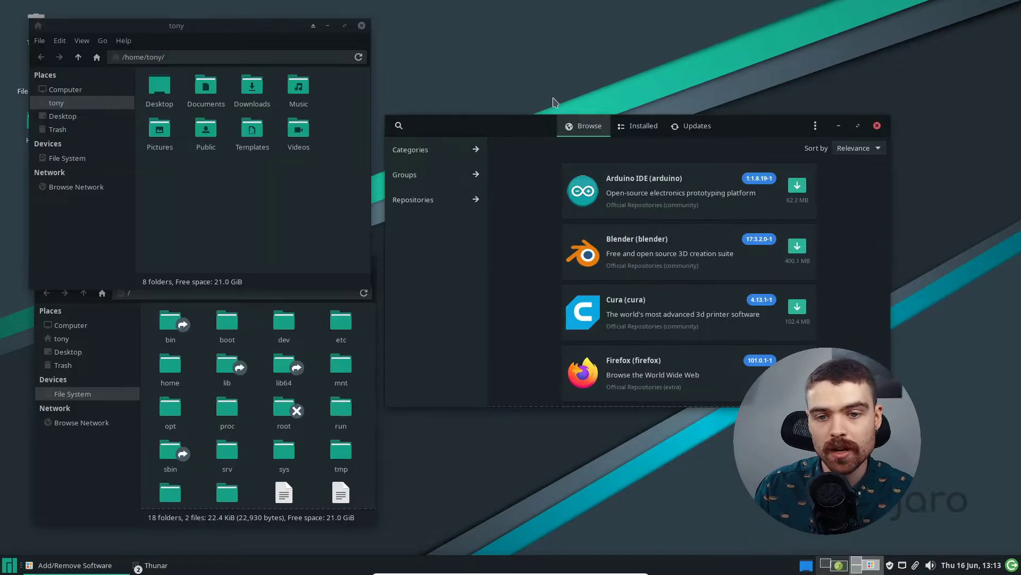
key(ctrl+alt+Left)
key(ctrl+alt+Right)
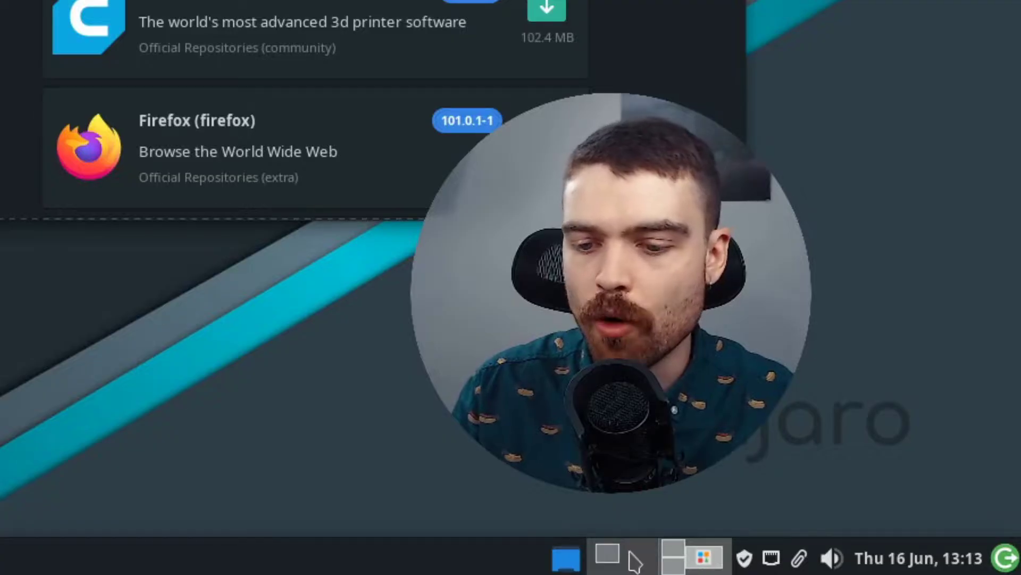
click(630, 554)
click(674, 555)
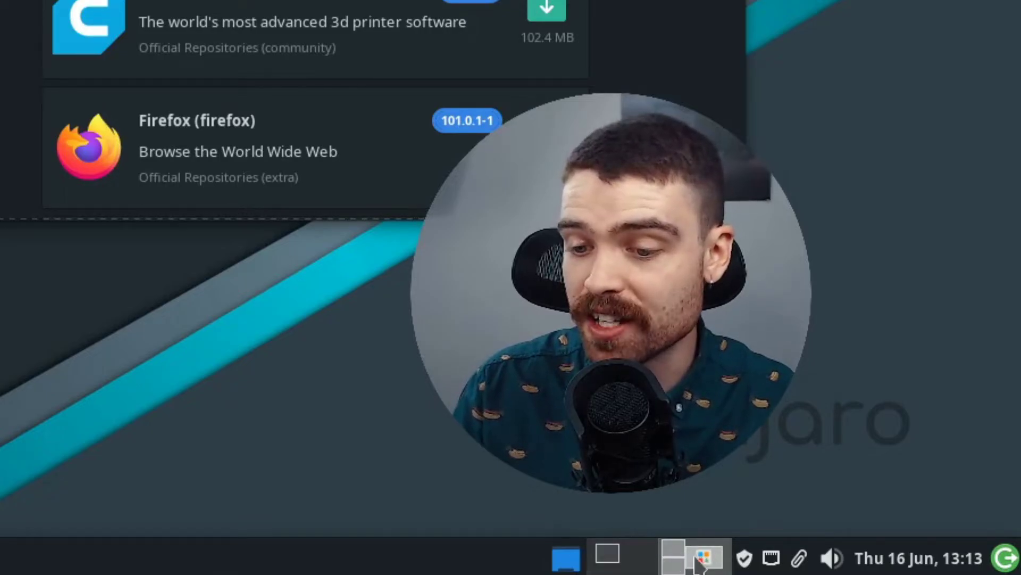
Step: Drag Add/Remove Software to the first workspace in the pager, then check the file-manager workspace
drag(696, 556, 636, 558)
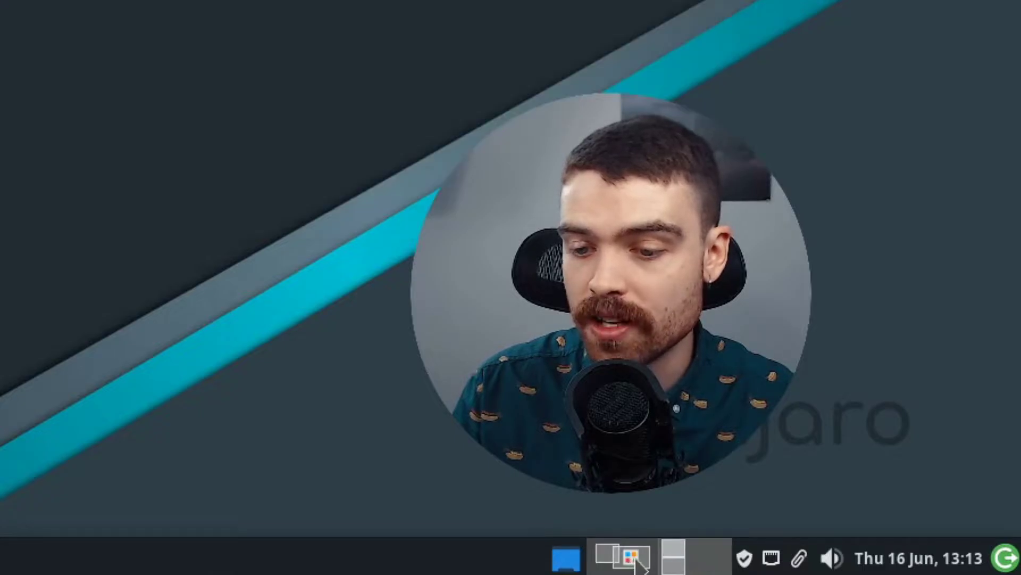
click(639, 559)
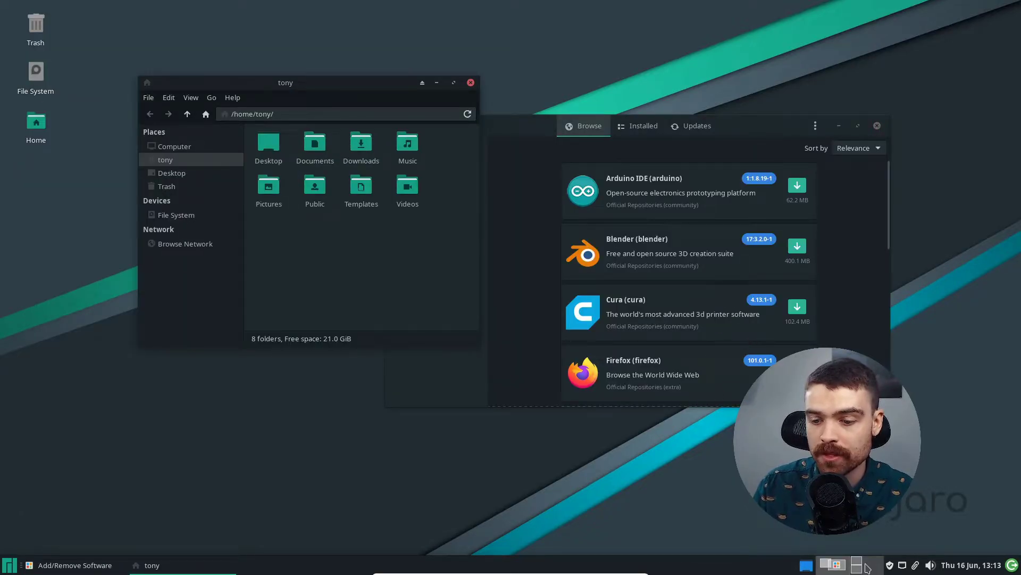
click(867, 567)
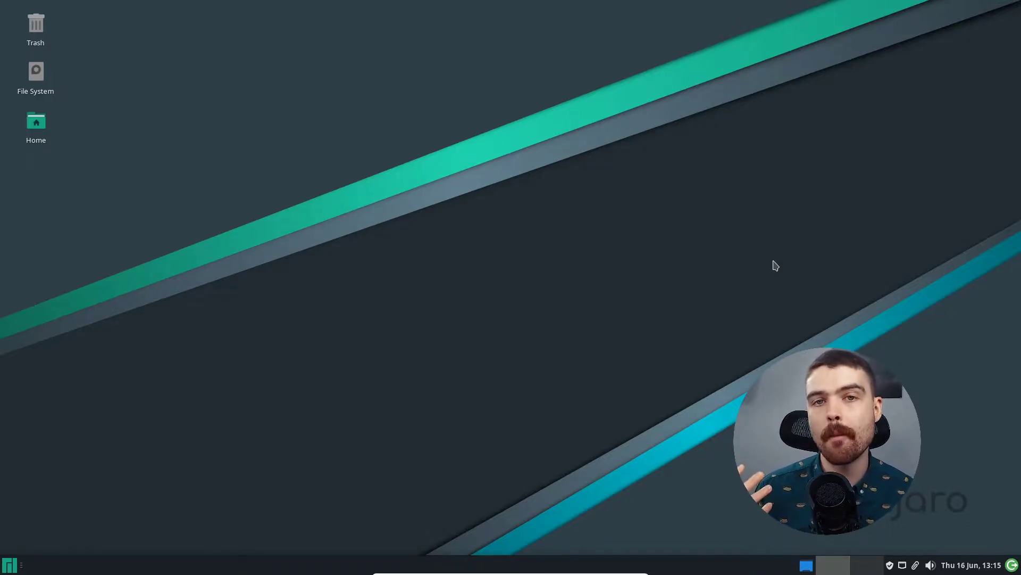
Step: Create an Add/Remove Software desktop launcher (pamac-manager %U) and start it from the desktop
key(super)
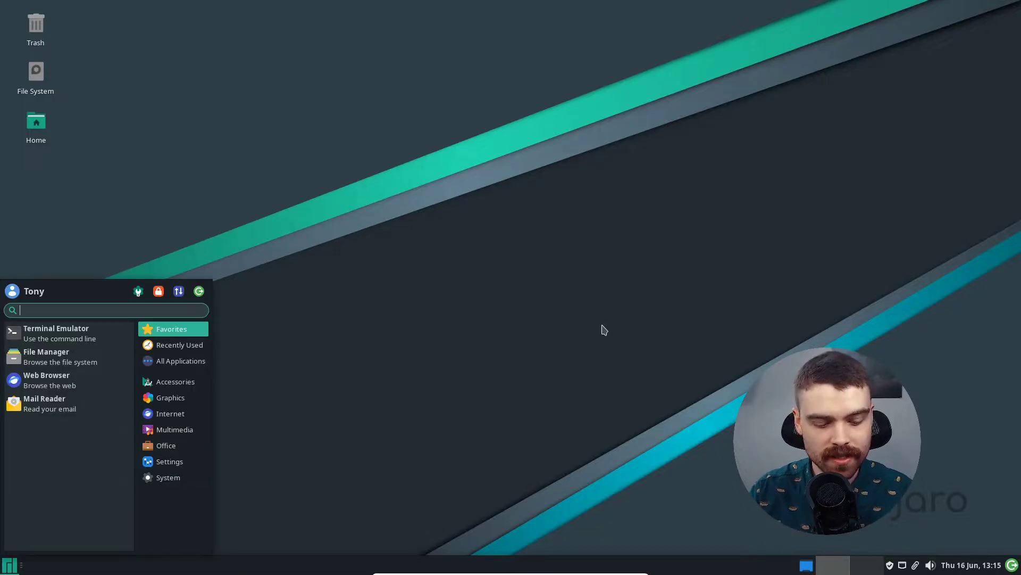
text(add)
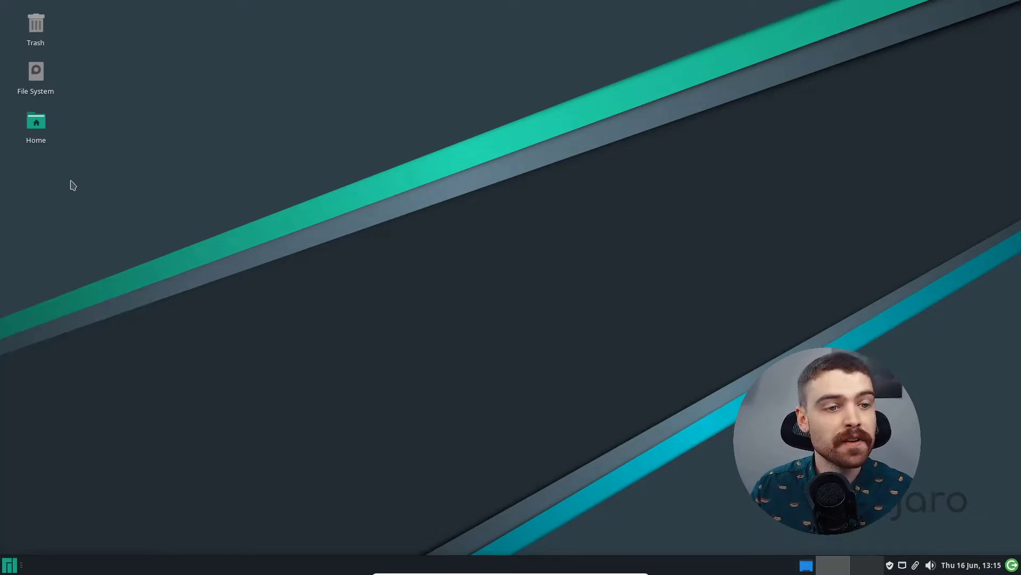
right_click(77, 192)
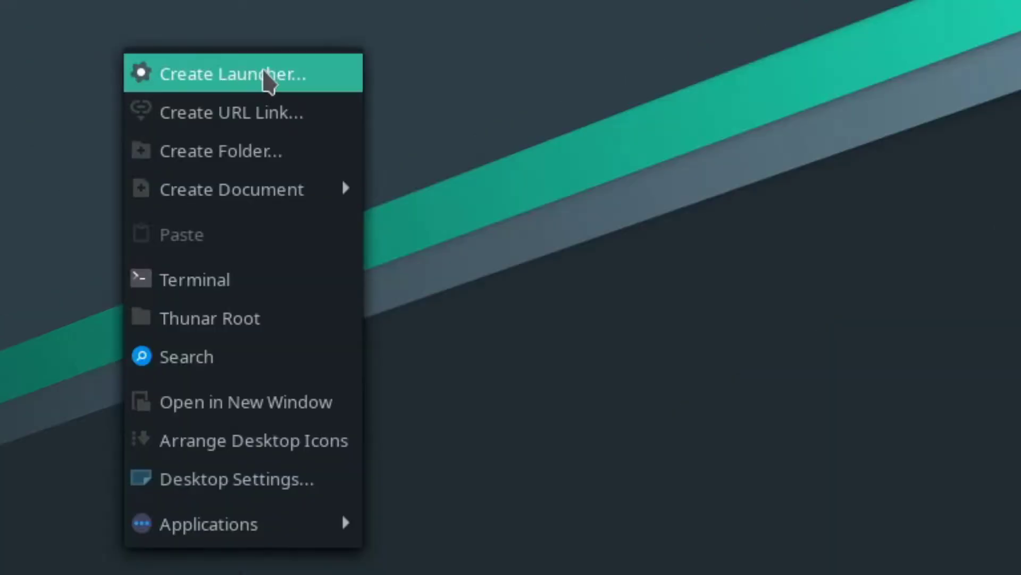
click(151, 205)
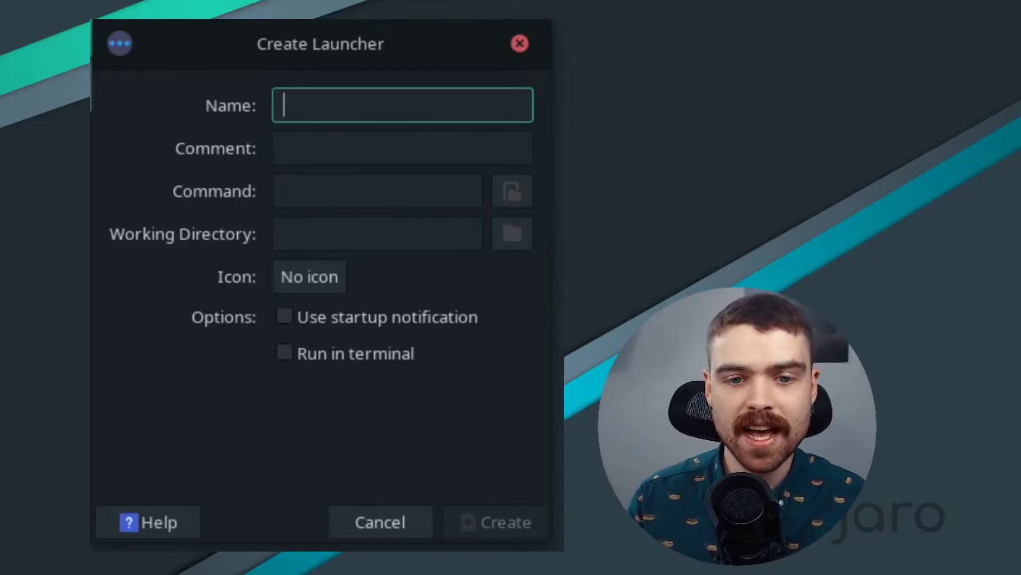
text(add)
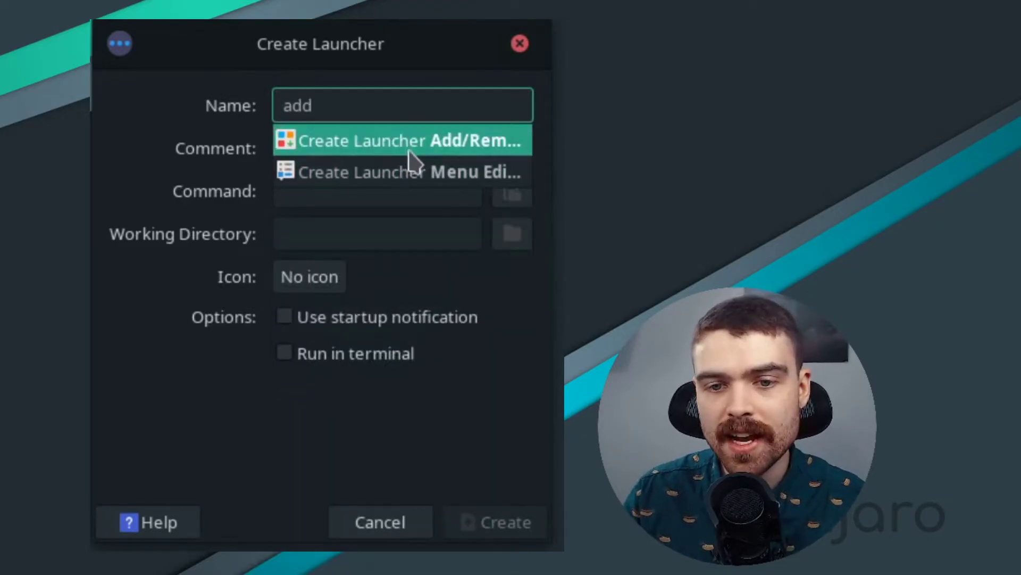
click(427, 155)
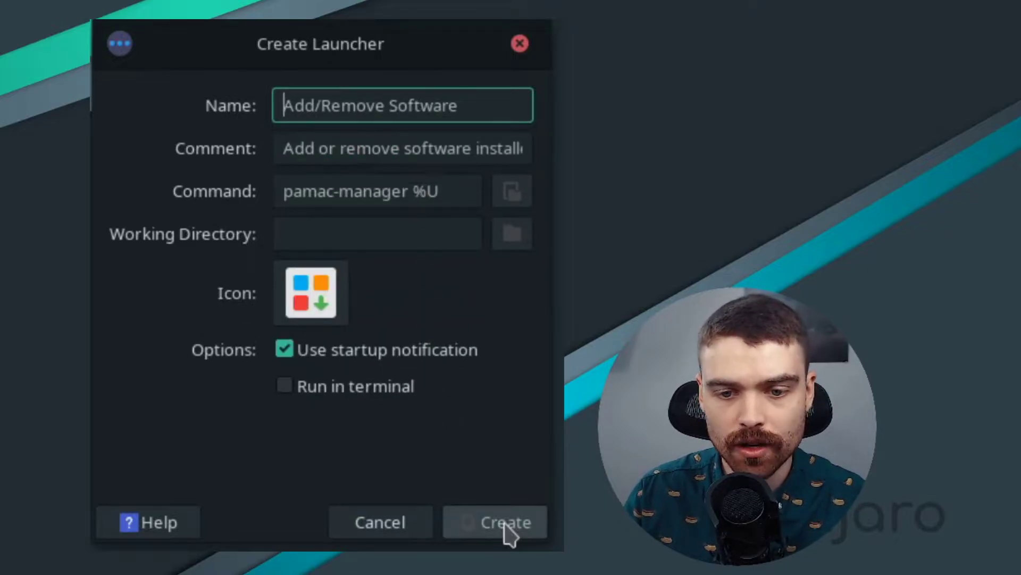
click(507, 533)
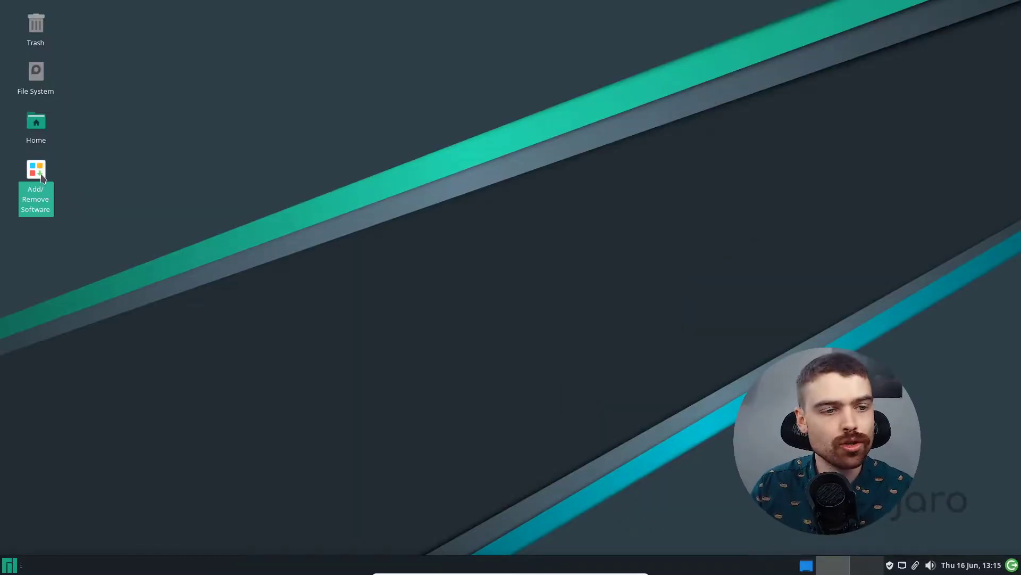
double_click(42, 178)
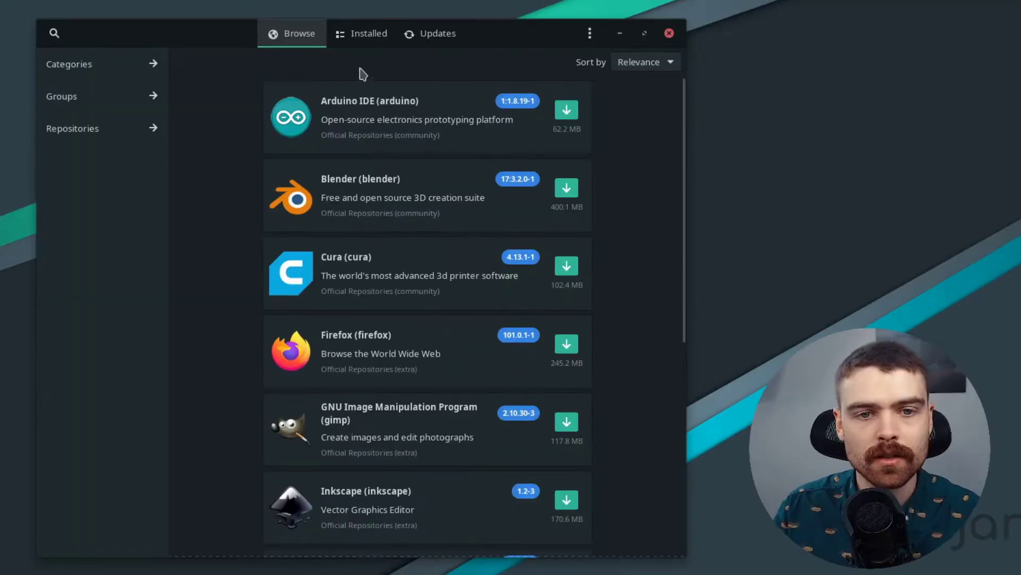
drag(686, 132, 685, 160)
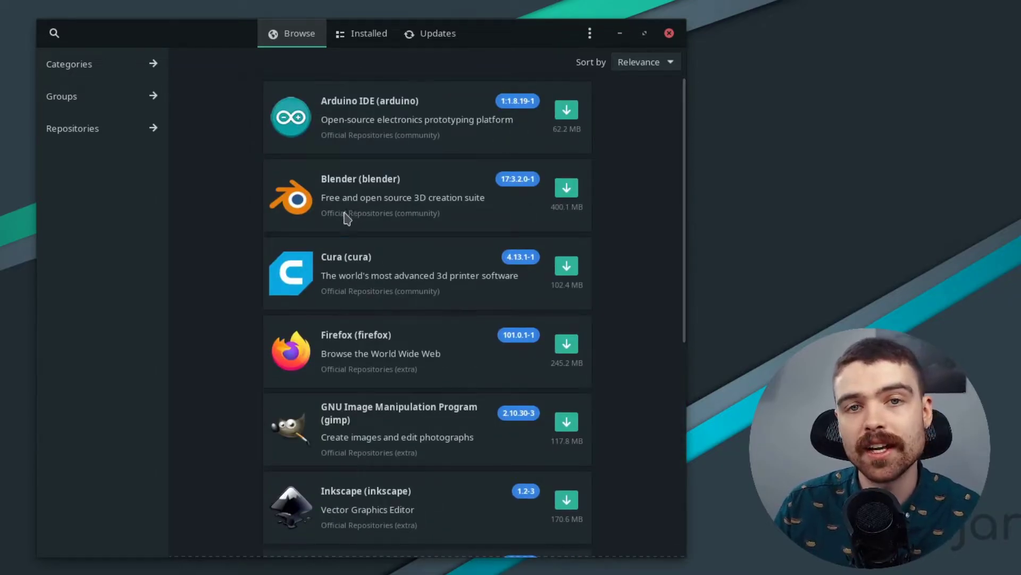
click(9, 564)
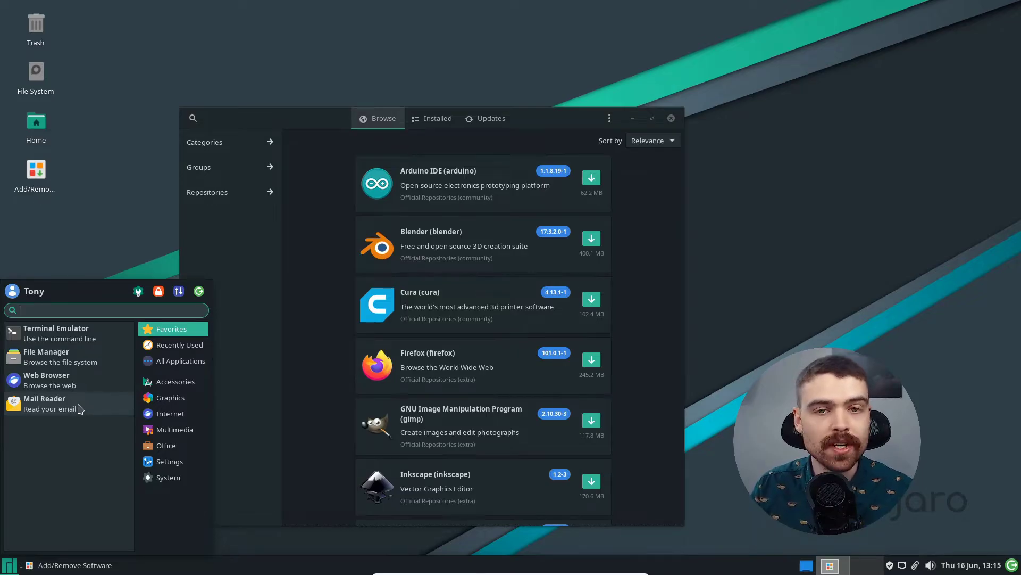
click(48, 403)
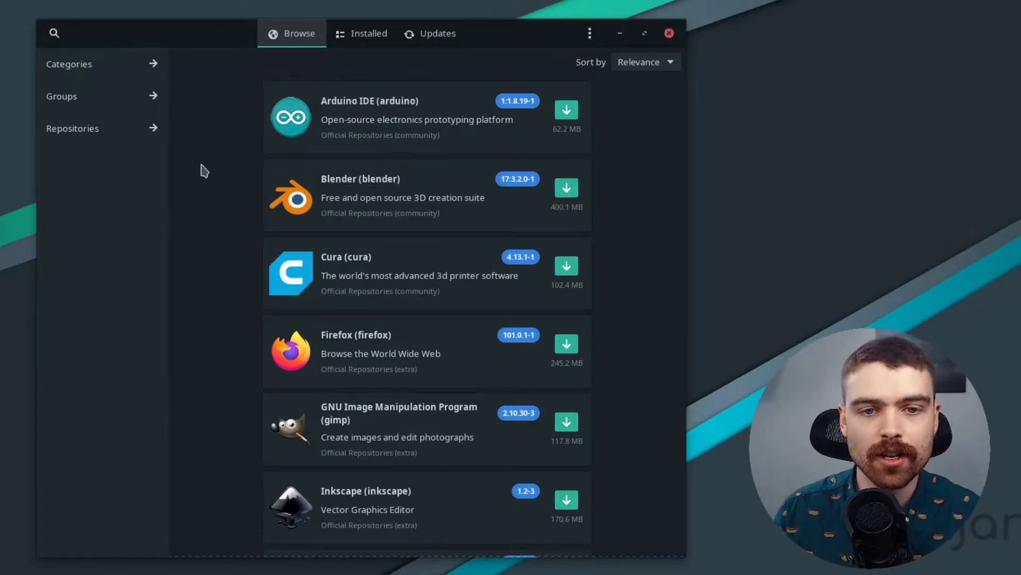
Step: Install the thunderbird package together with the optional libotr dependency
key(ctrl+f)
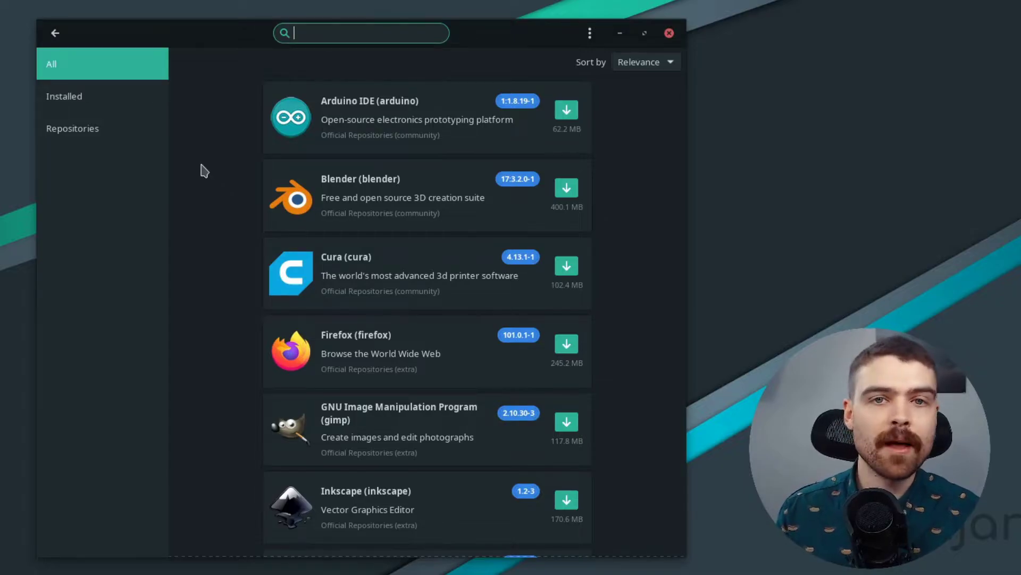
text(thunderbird)
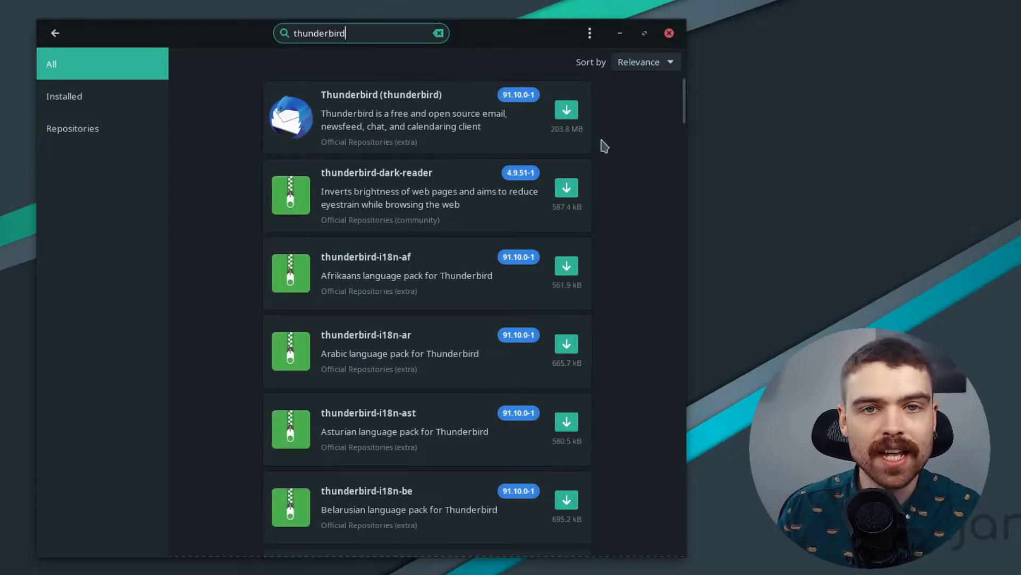
click(454, 139)
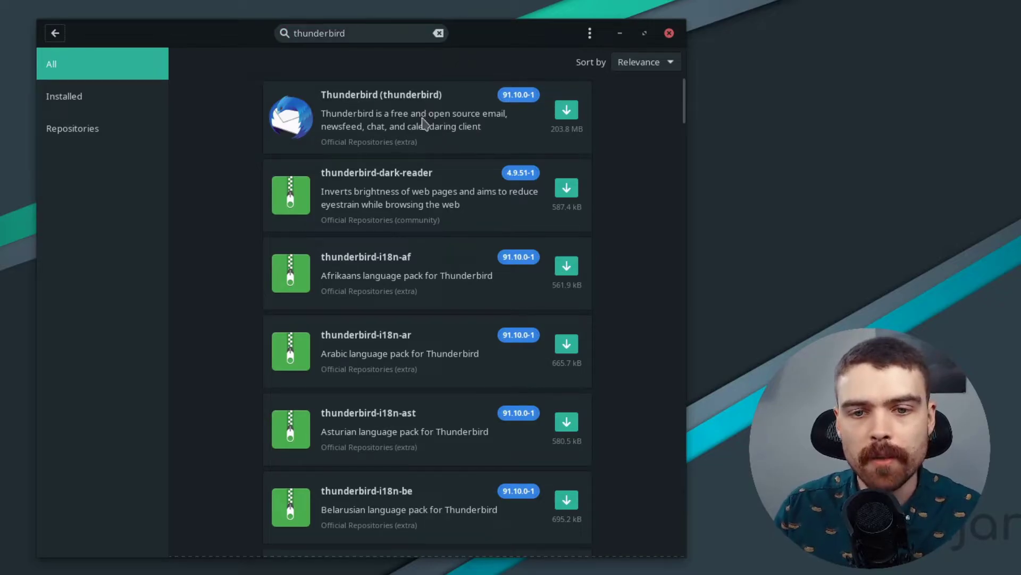
click(426, 121)
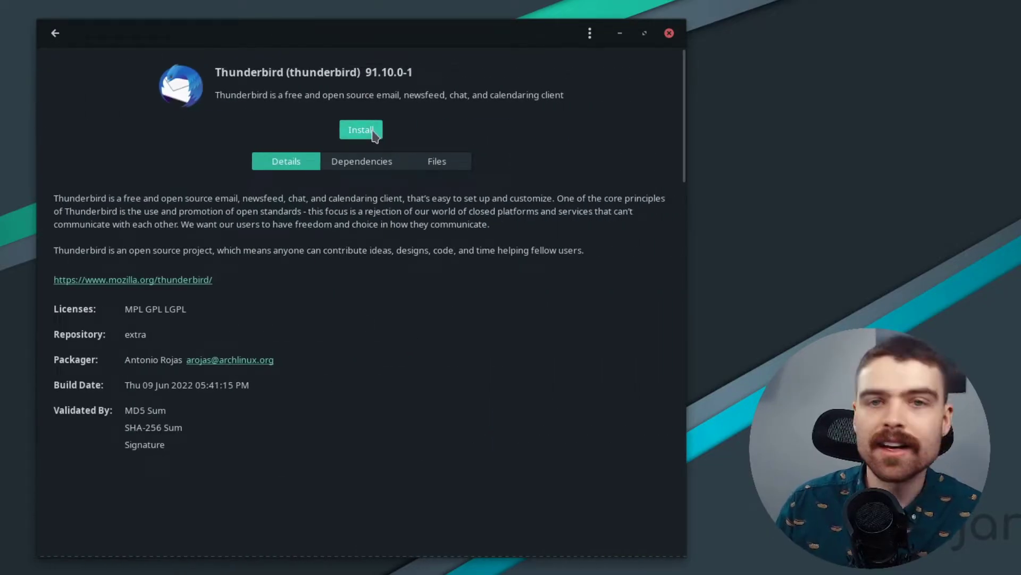
click(361, 130)
click(628, 543)
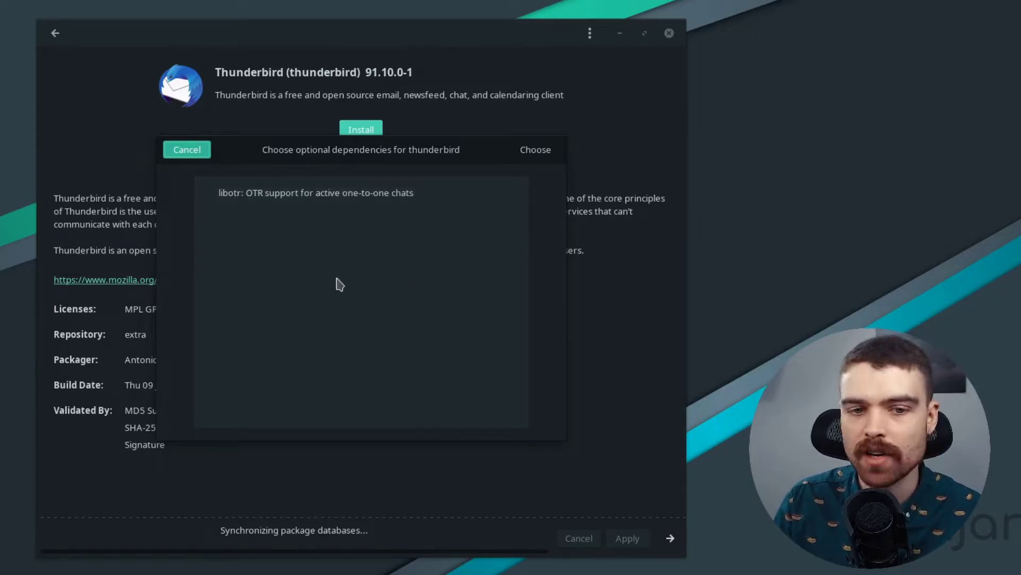
click(333, 198)
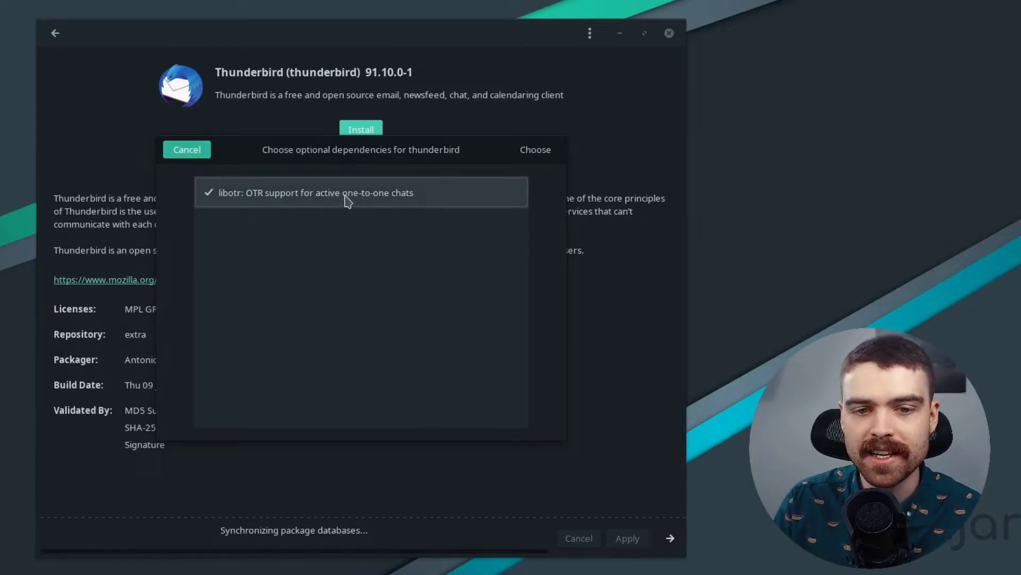
click(533, 151)
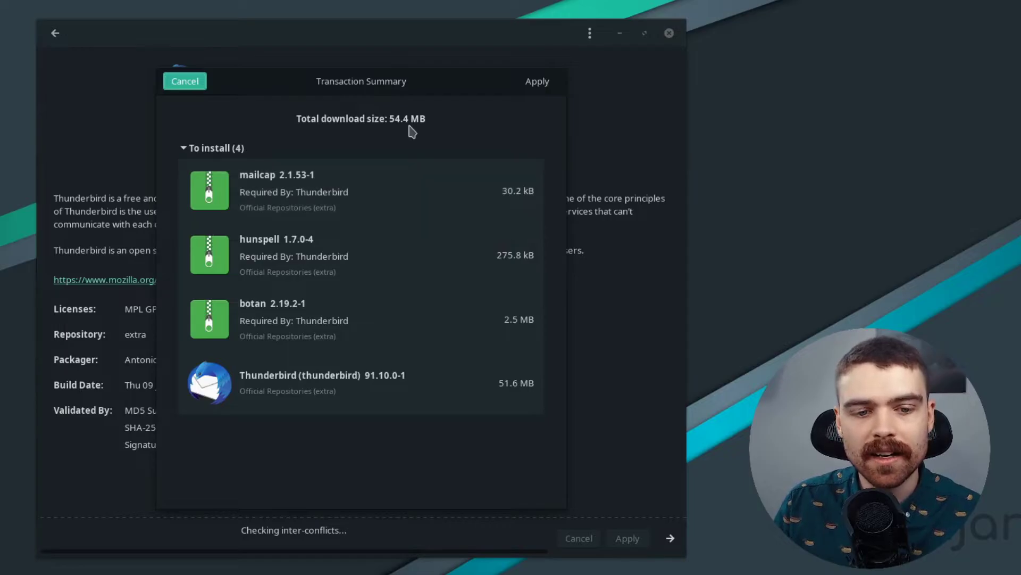
click(545, 85)
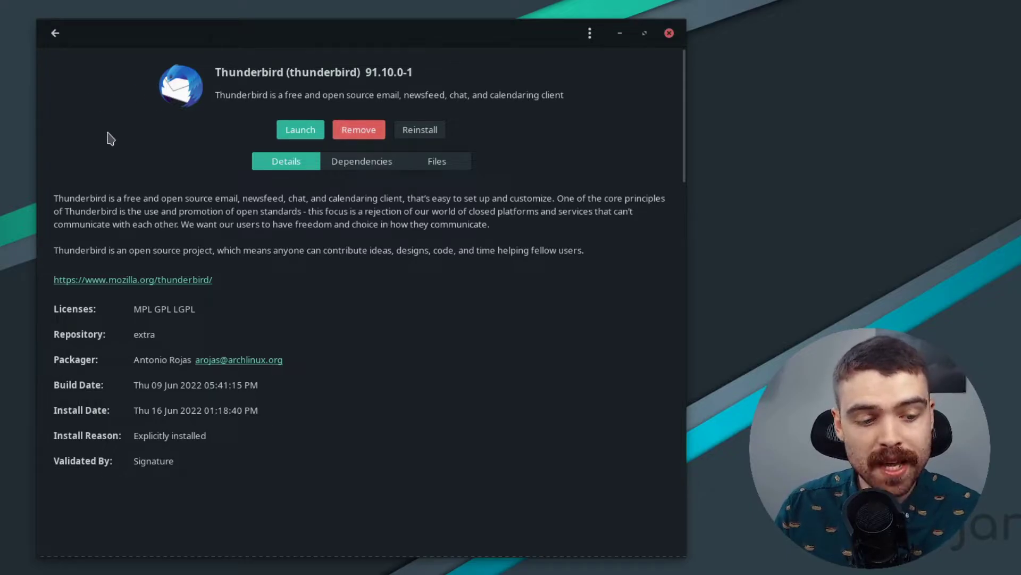
Step: Search the application menu for 'thunder', then clear the search and close the menu
key(super)
text(thunder)
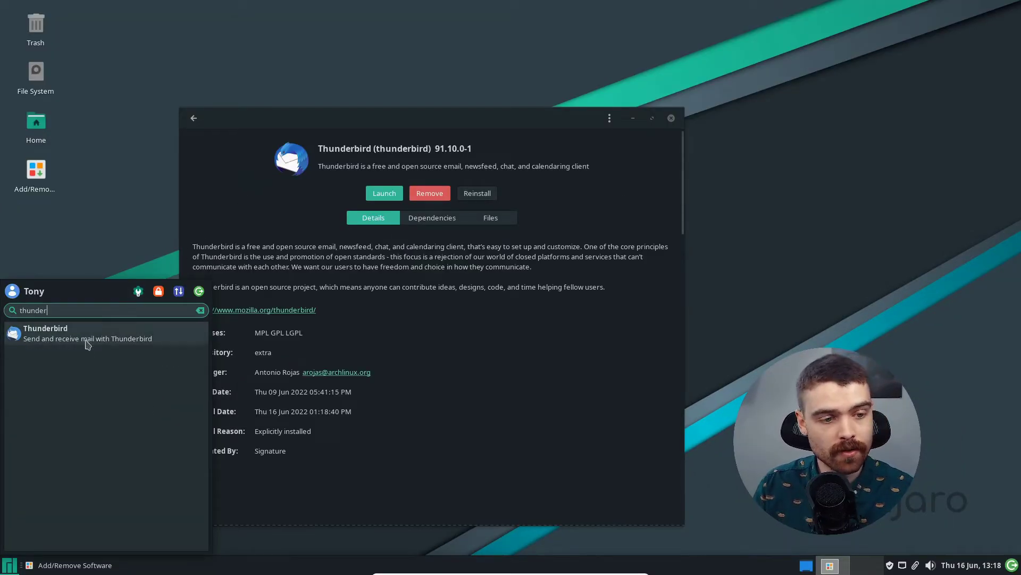
key(Escape)
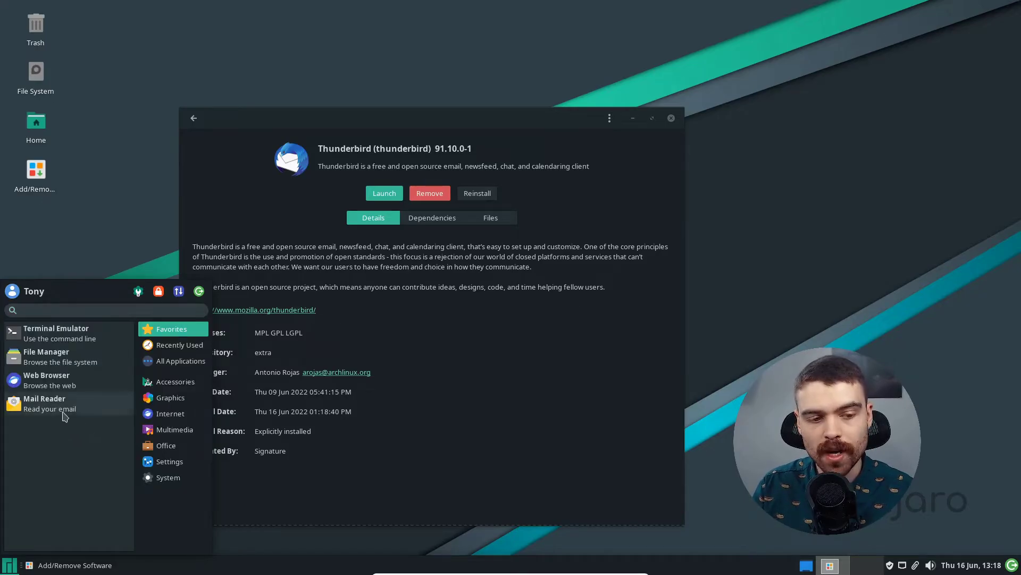
key(Escape)
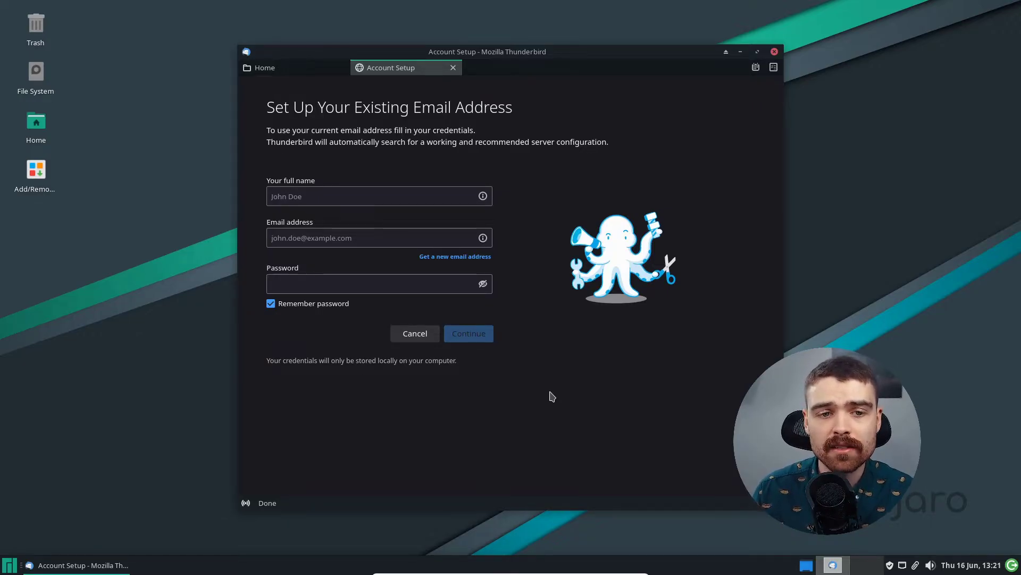
click(320, 201)
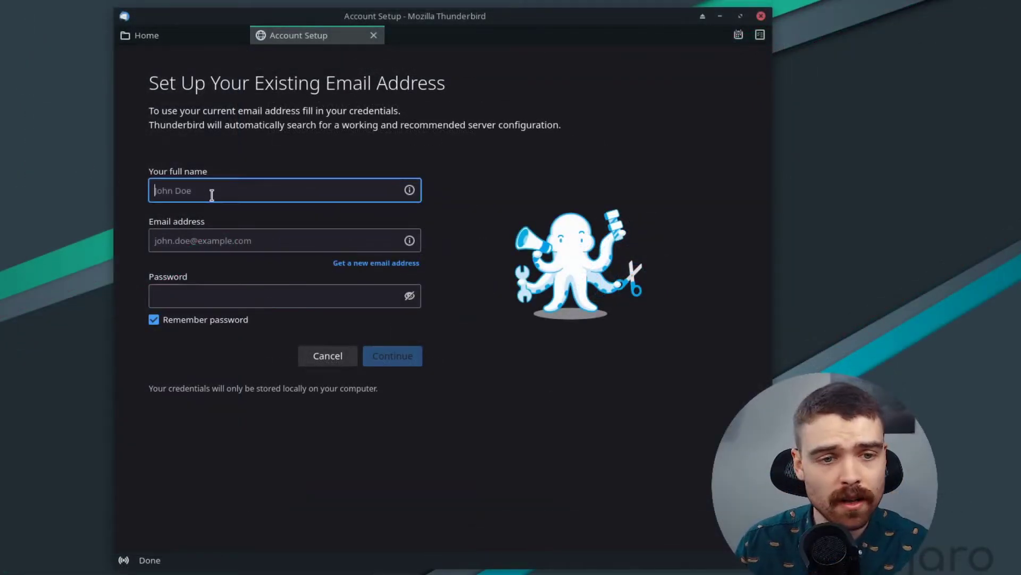
key(Tab)
key(Tab)
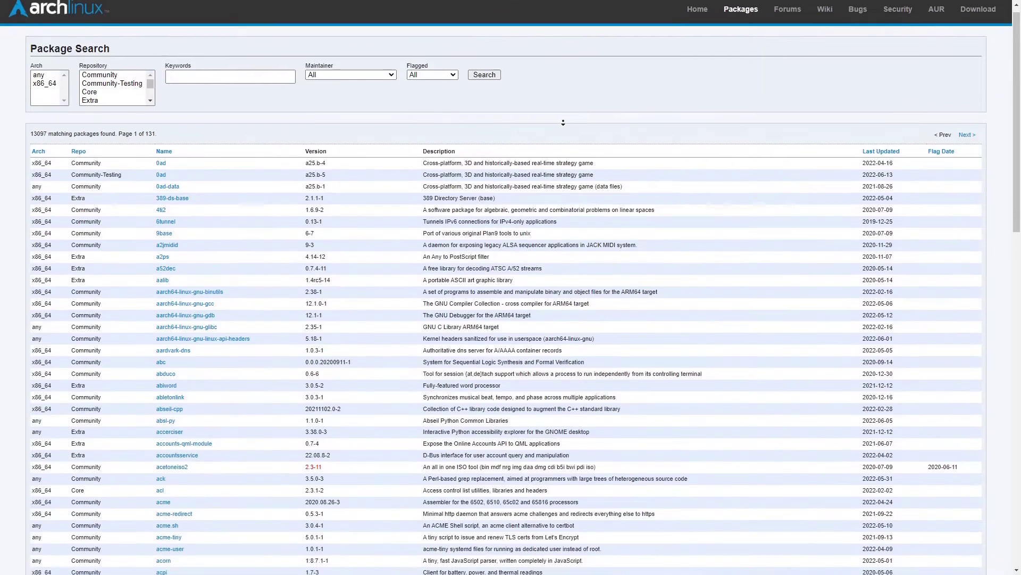
scroll(562, 123, down, 1)
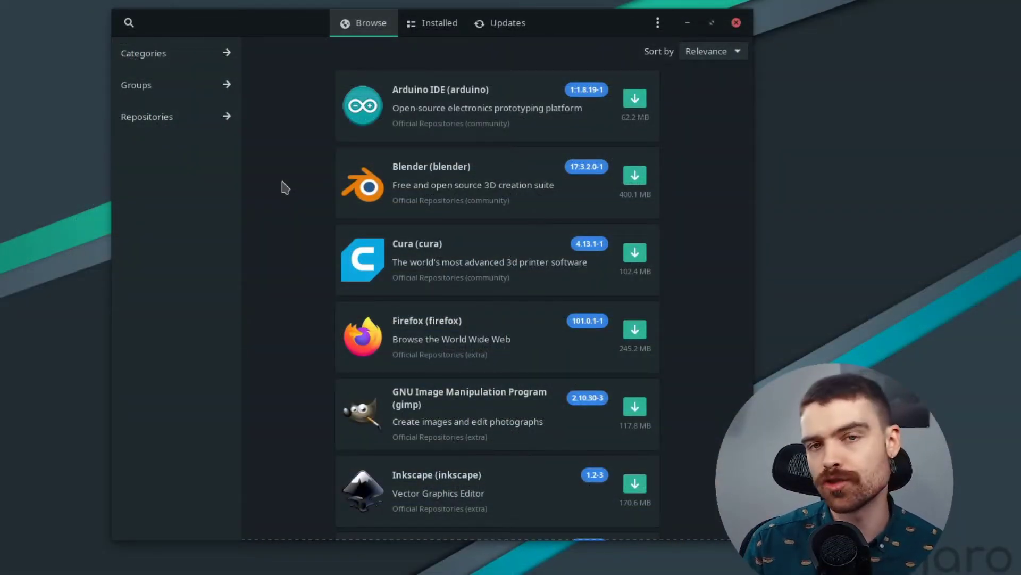
Step: Enable AUR support in the Pamac preferences after authenticating as administrator
click(658, 24)
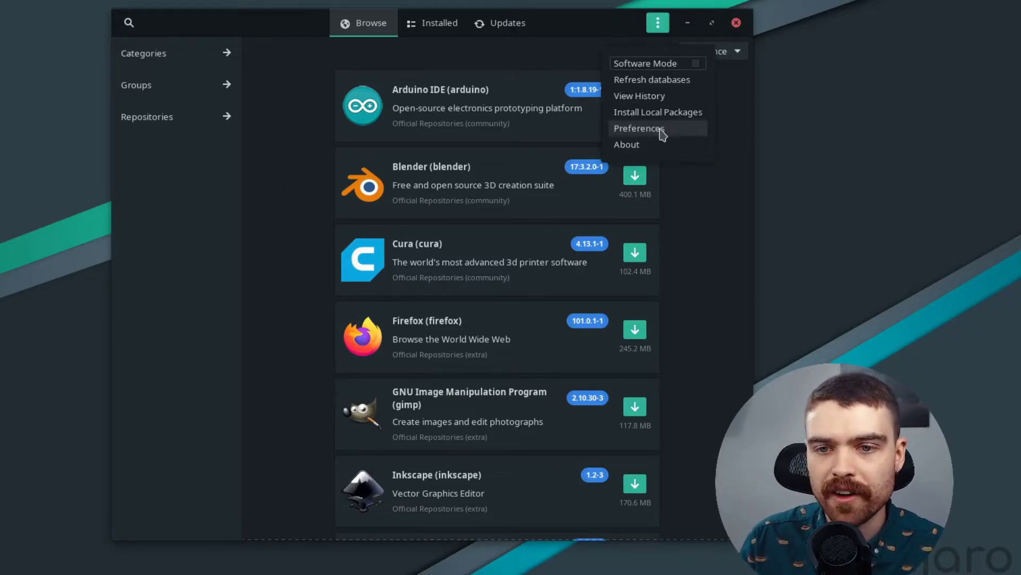
click(638, 129)
key(Return)
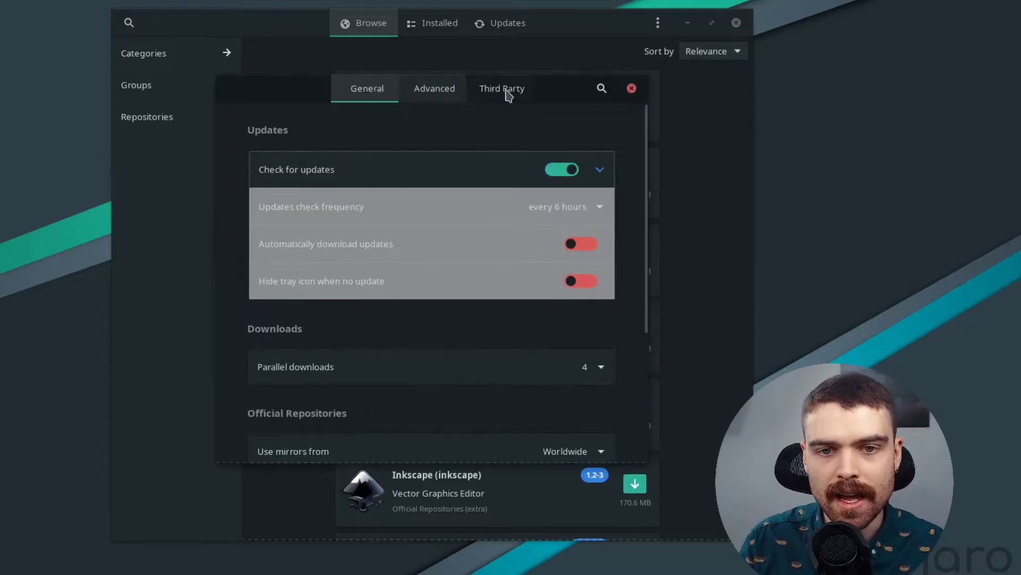
click(514, 98)
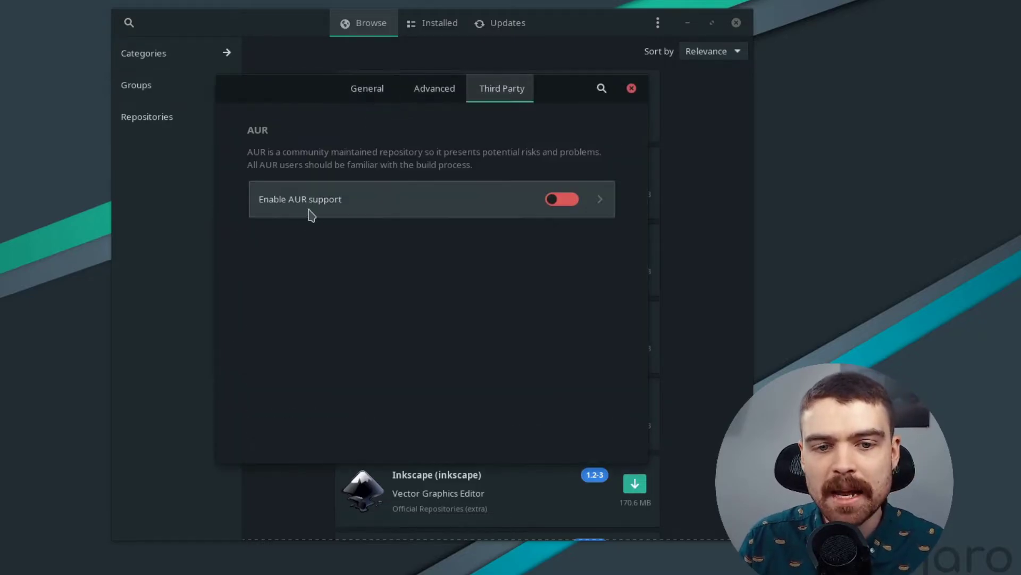
click(548, 205)
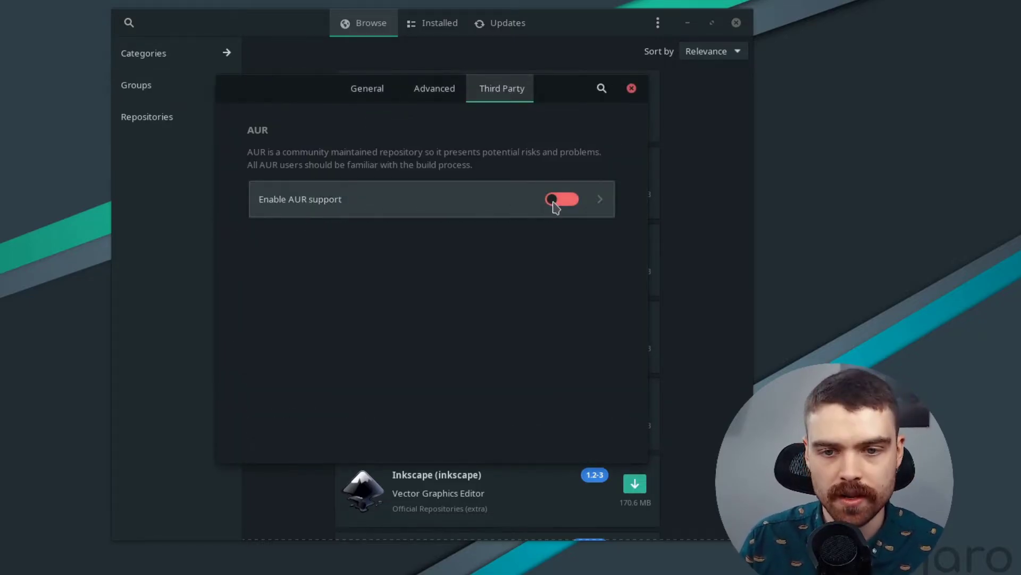
key(Escape)
Step: Search for electronmail-bin, then build and install it from its details page
key(ctrl+f)
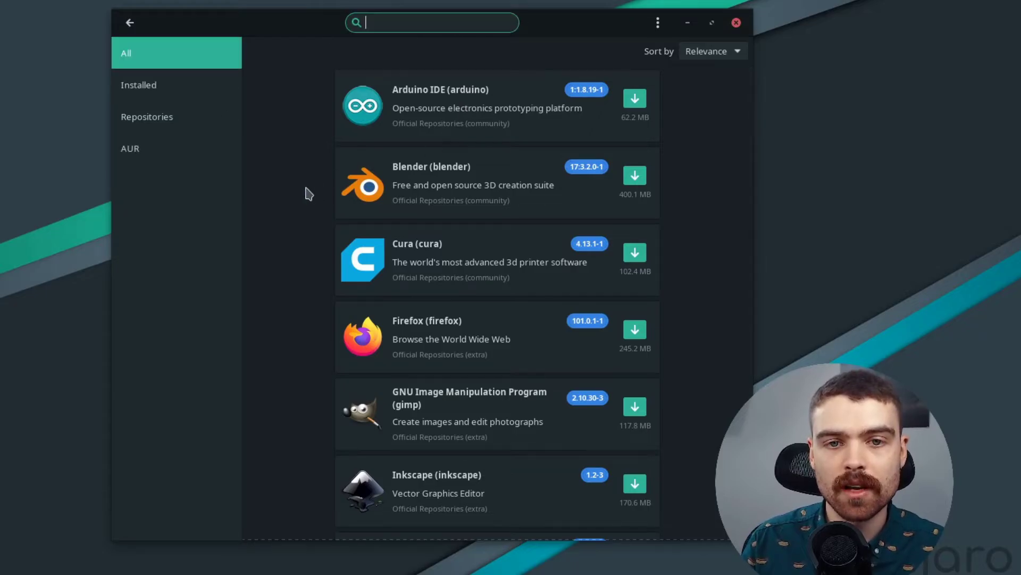
text(electronmail-bin)
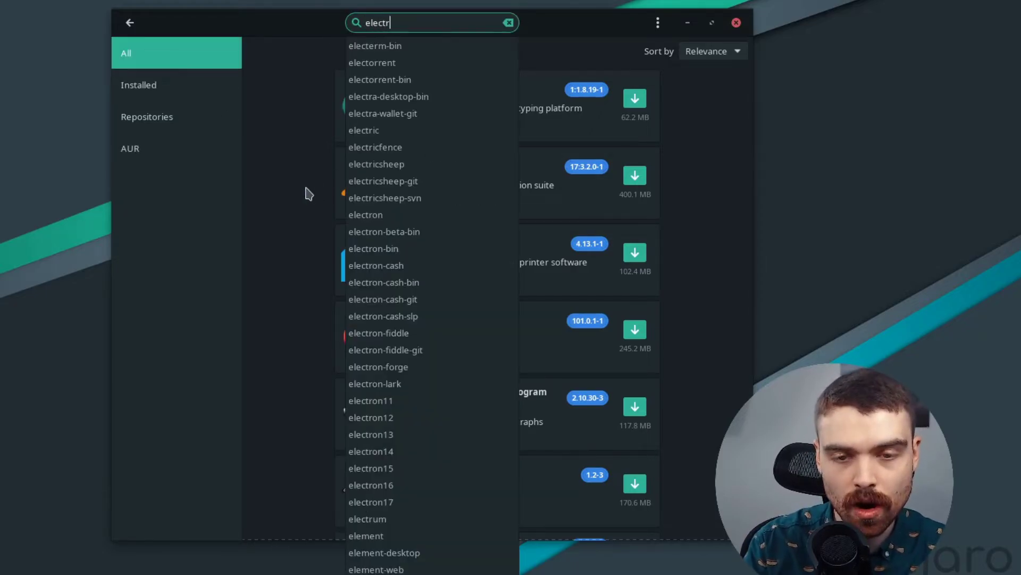
key(Return)
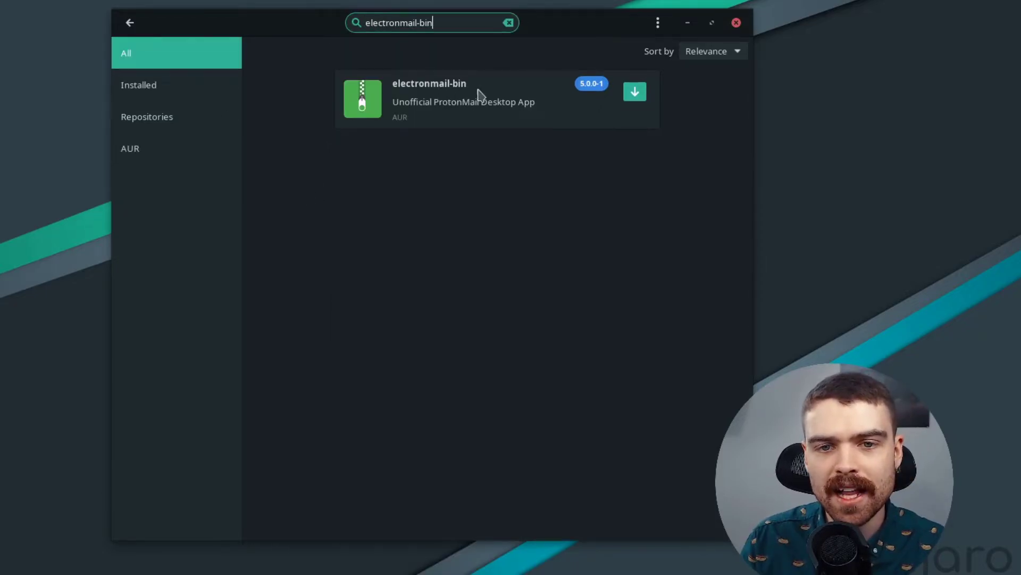
click(520, 113)
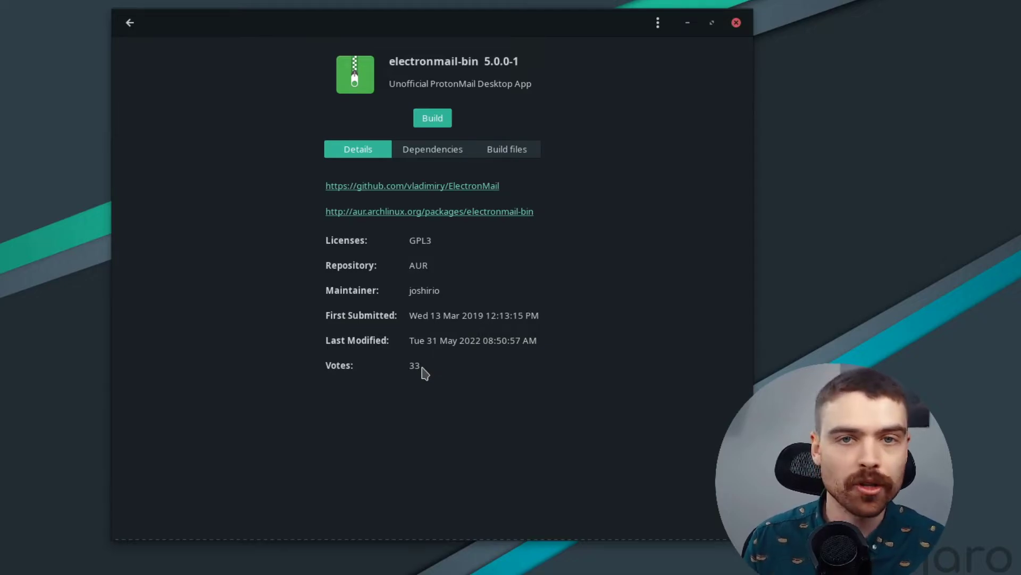
click(430, 118)
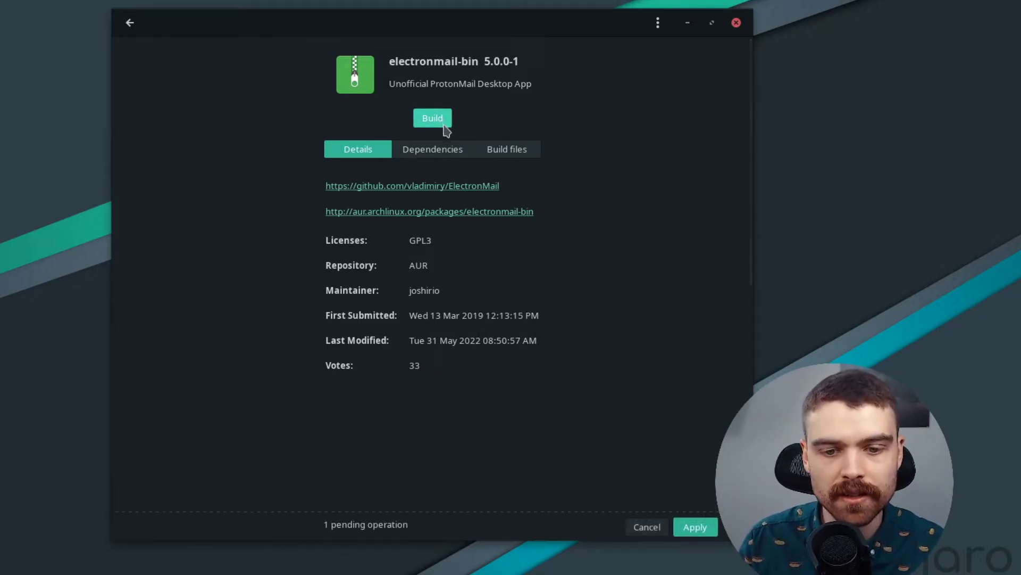
click(697, 523)
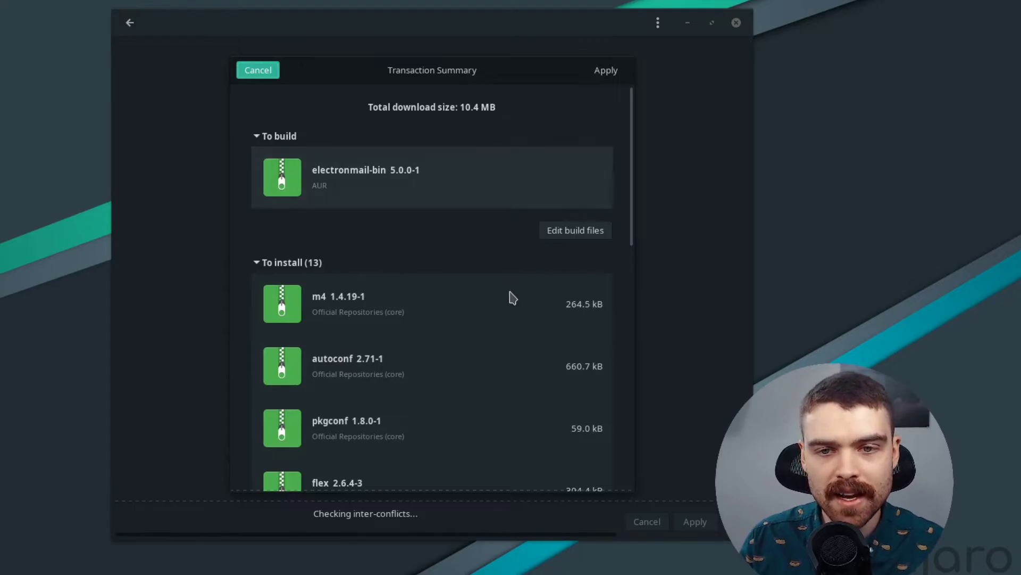
click(605, 71)
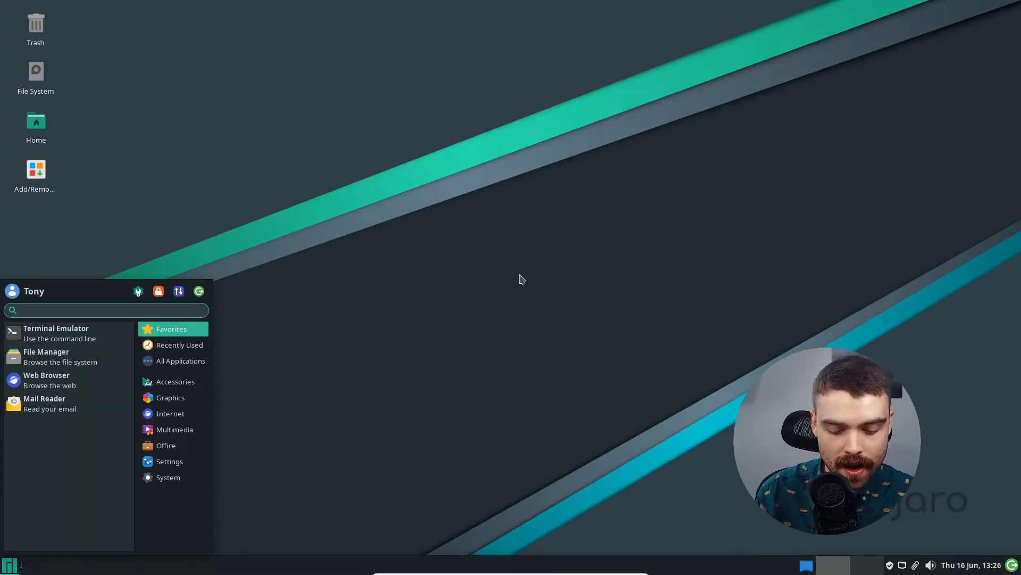
Step: Launch ElectronMail, submit a new master password and turn on local message storage
text(electron)
click(113, 338)
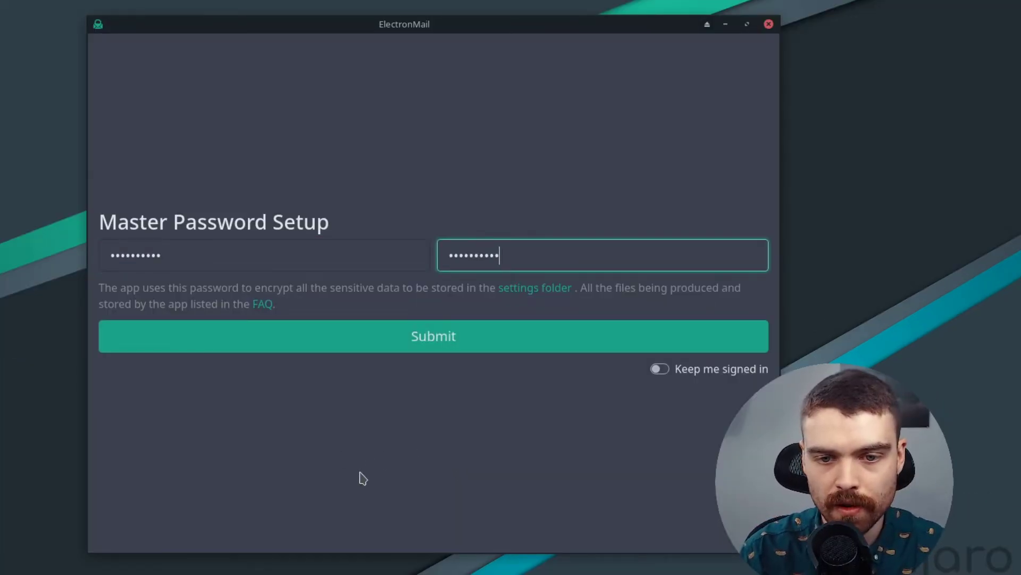
key(Return)
click(578, 130)
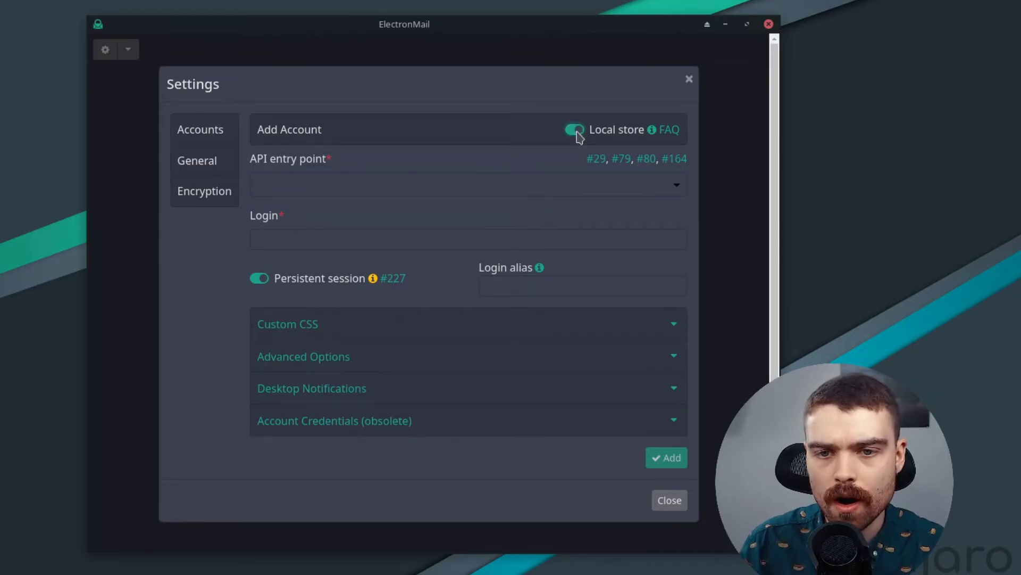
Step: Add a Proton Mail account with proton.me as API entry point and reach its login page
click(382, 188)
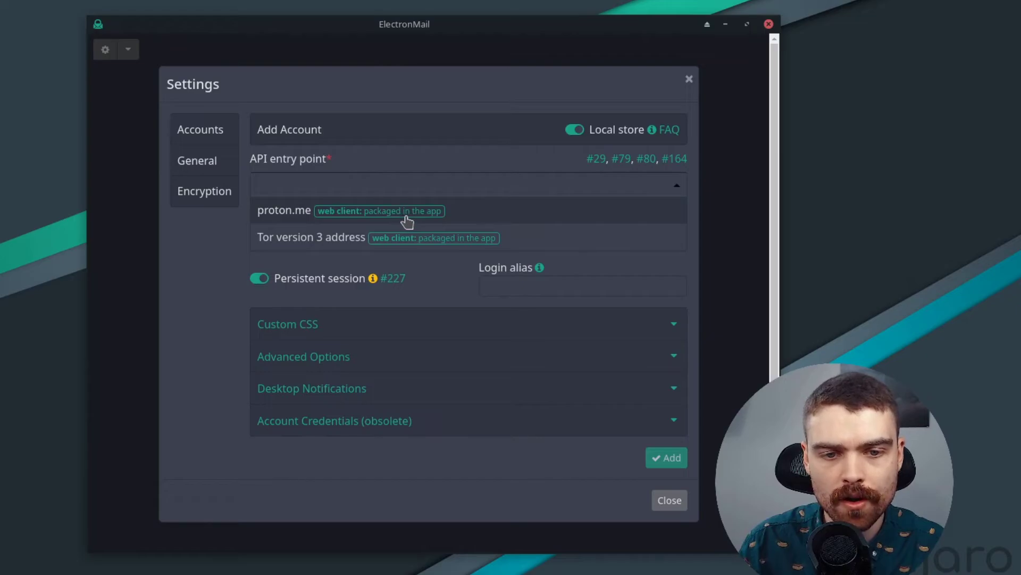
click(408, 221)
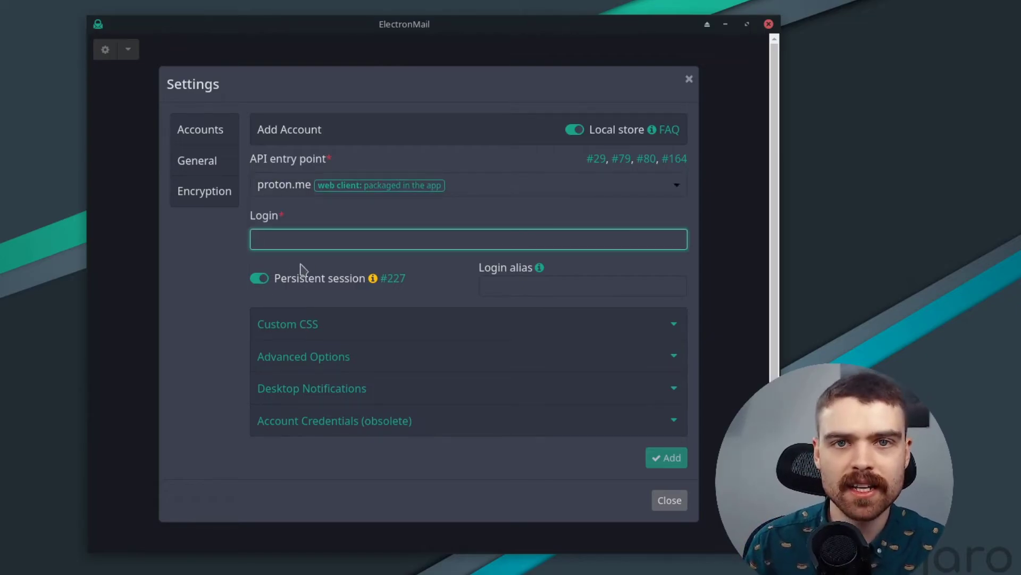
key(ctrl+v)
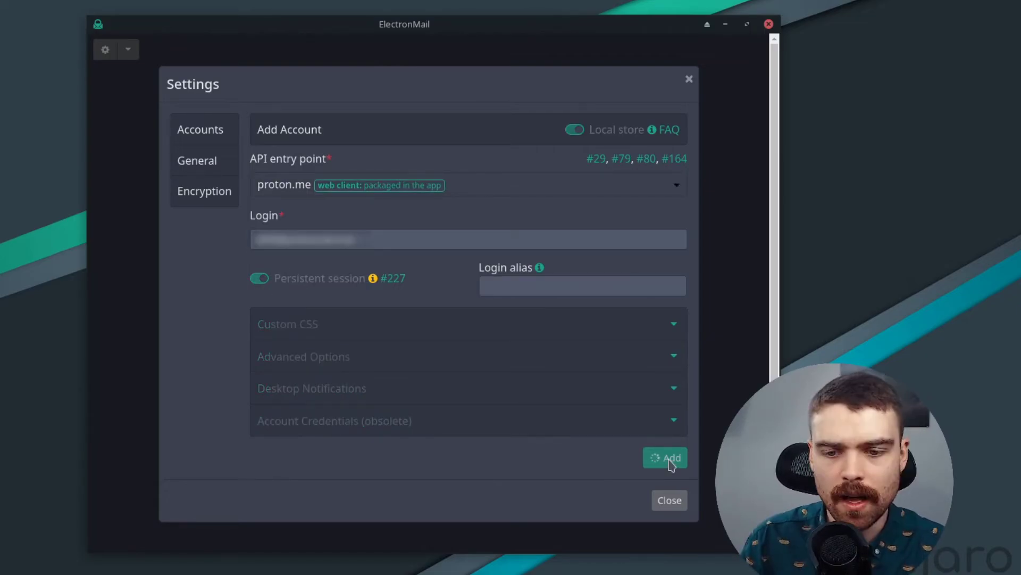
click(665, 457)
click(672, 445)
click(463, 327)
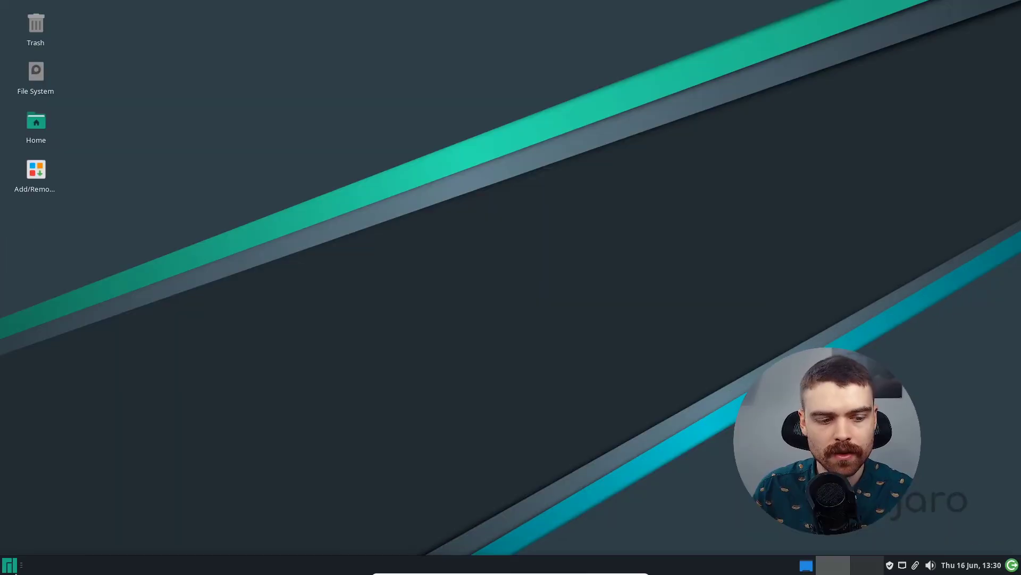
click(9, 565)
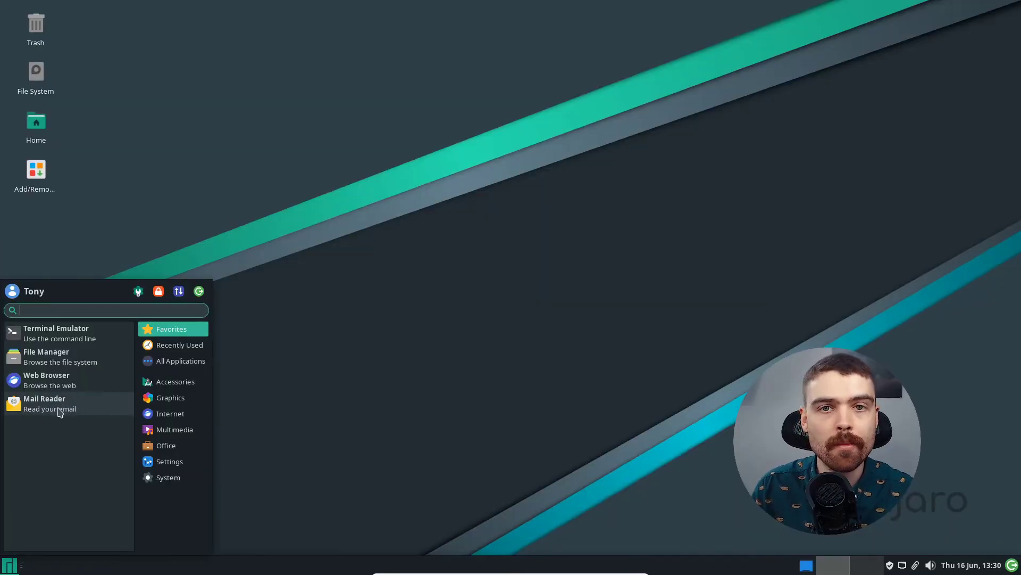
Step: Relink the Mail Reader favourite to the ElectronMail launcher, then start ElectronMail from it
right_click(62, 412)
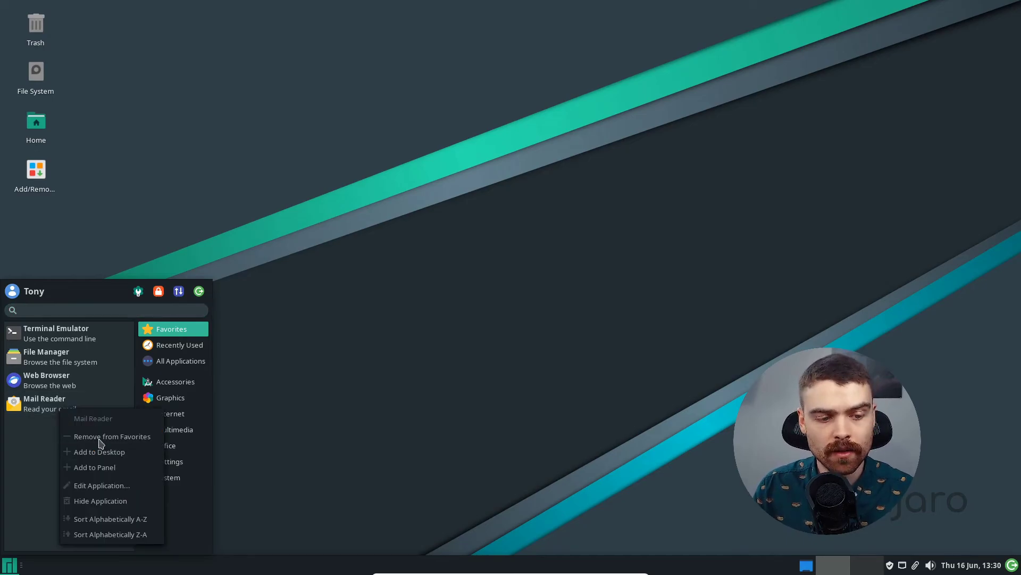
click(116, 486)
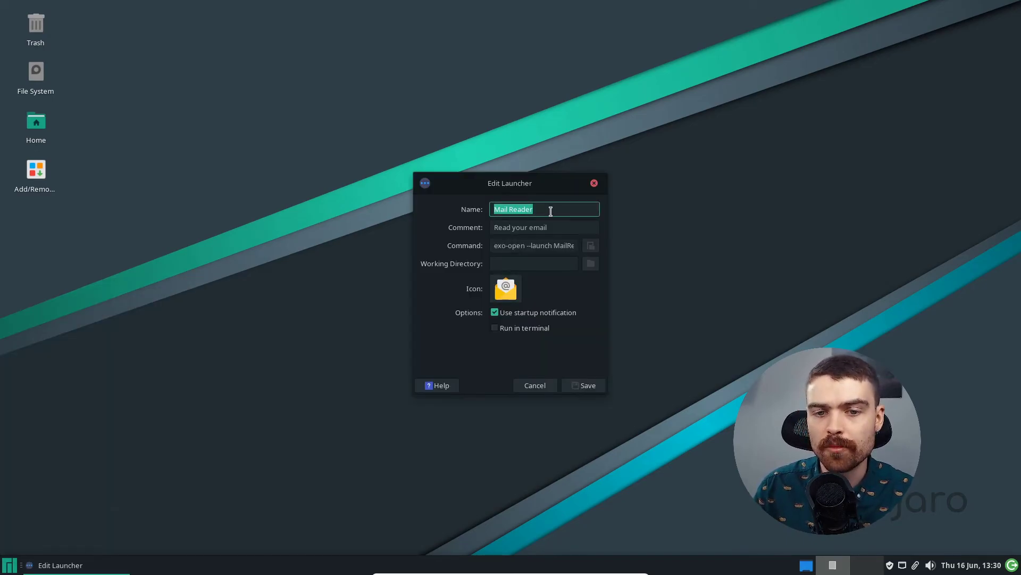
text(electr)
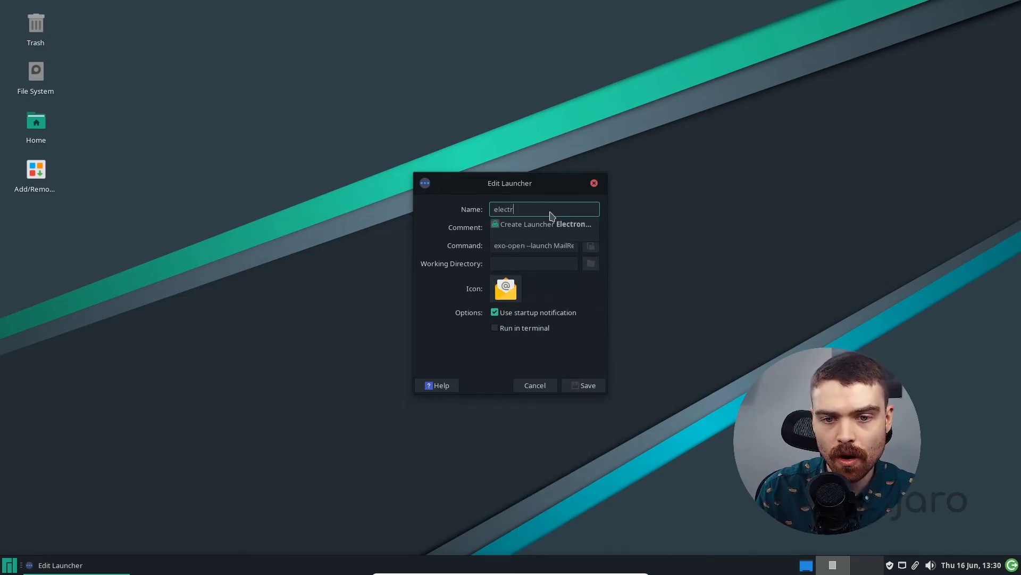
click(564, 224)
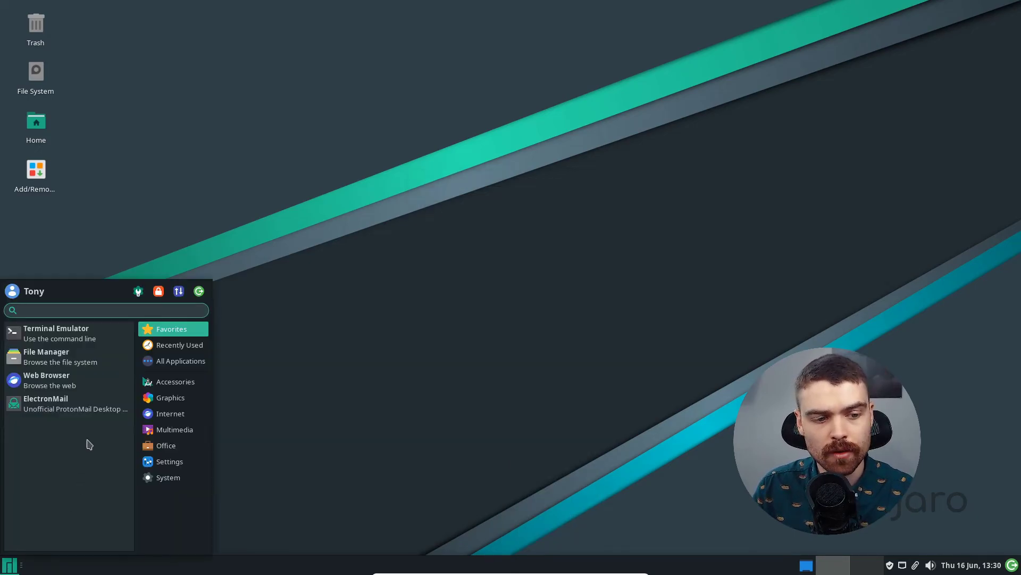
click(88, 410)
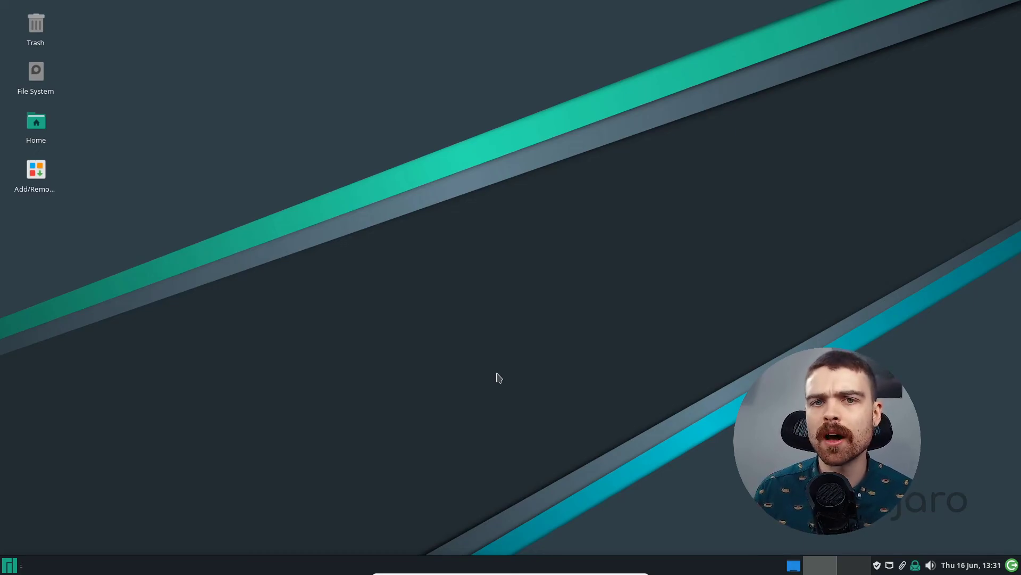
Step: Mark Thunderbird in the installed packages for removal, apply, and authenticate
double_click(36, 170)
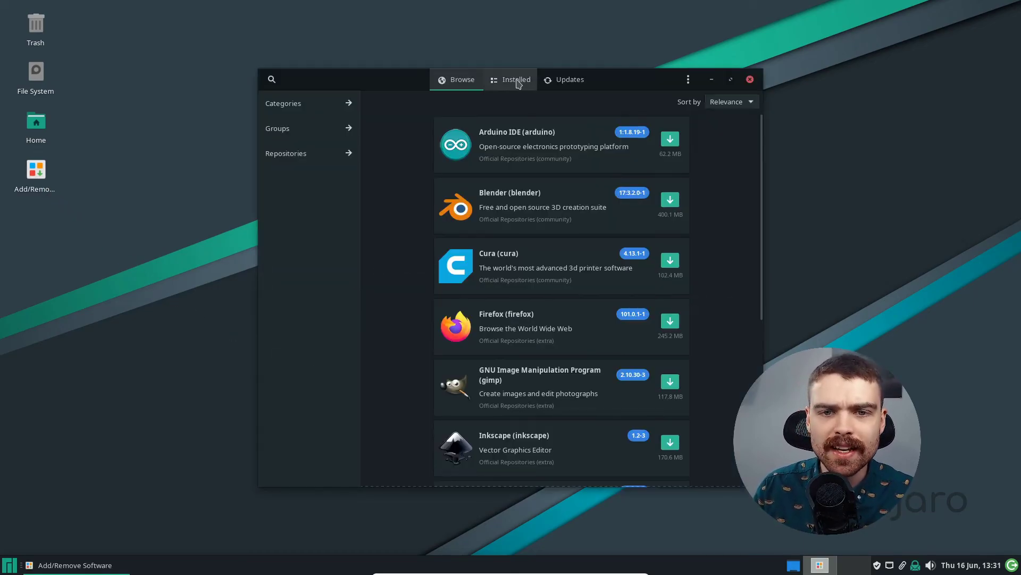
click(519, 84)
drag(760, 152, 771, 319)
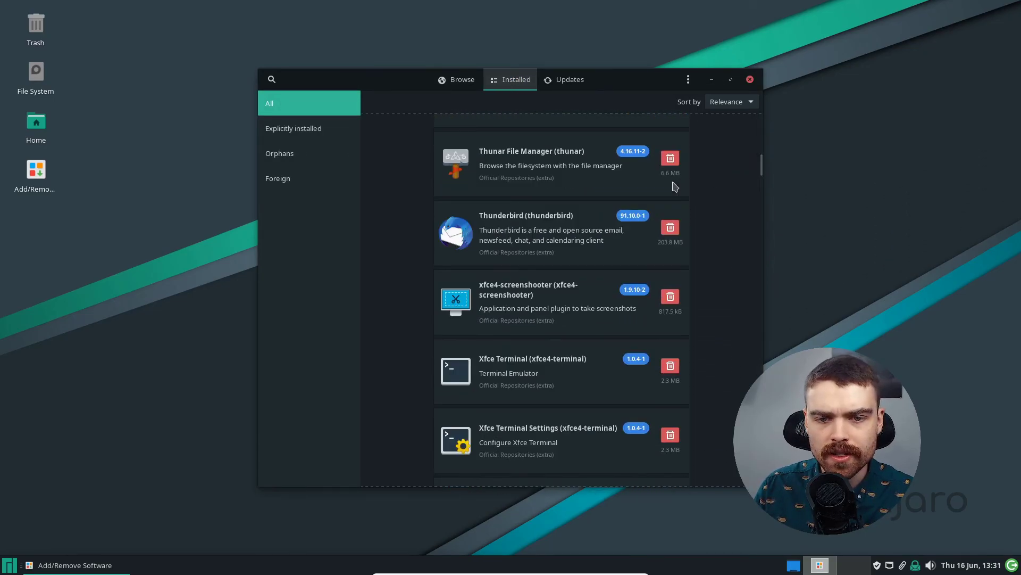
click(672, 231)
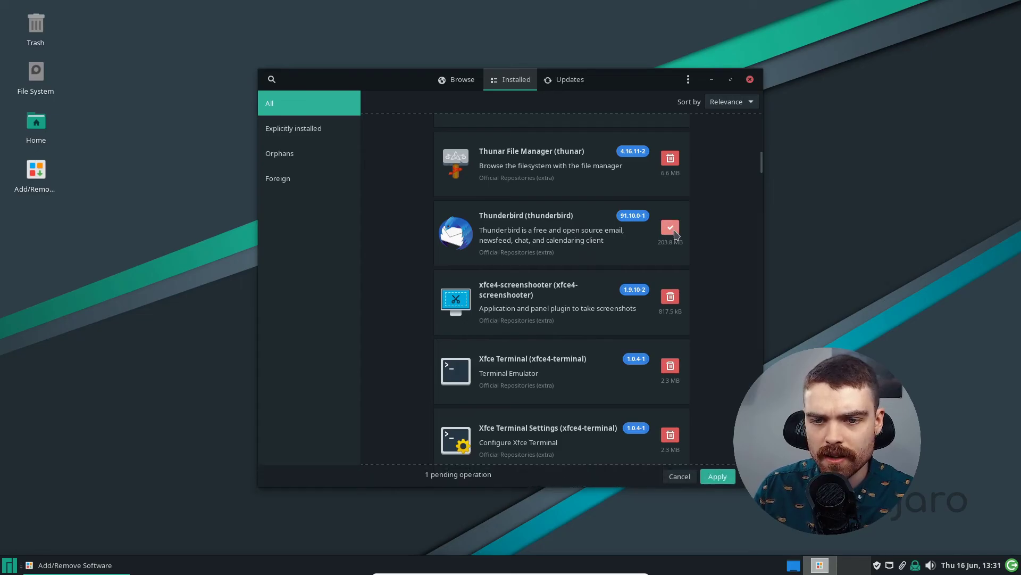
click(720, 475)
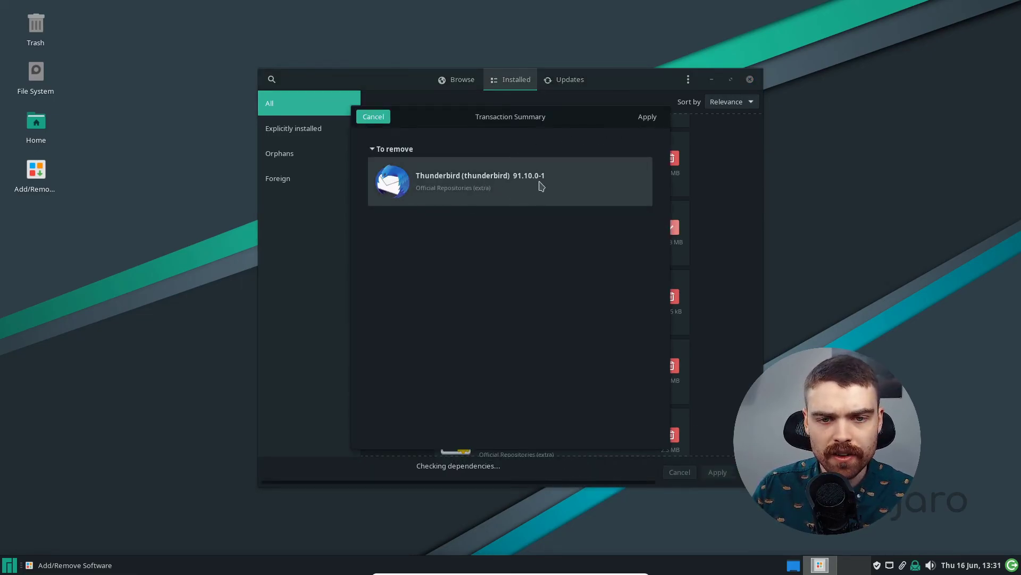
click(647, 118)
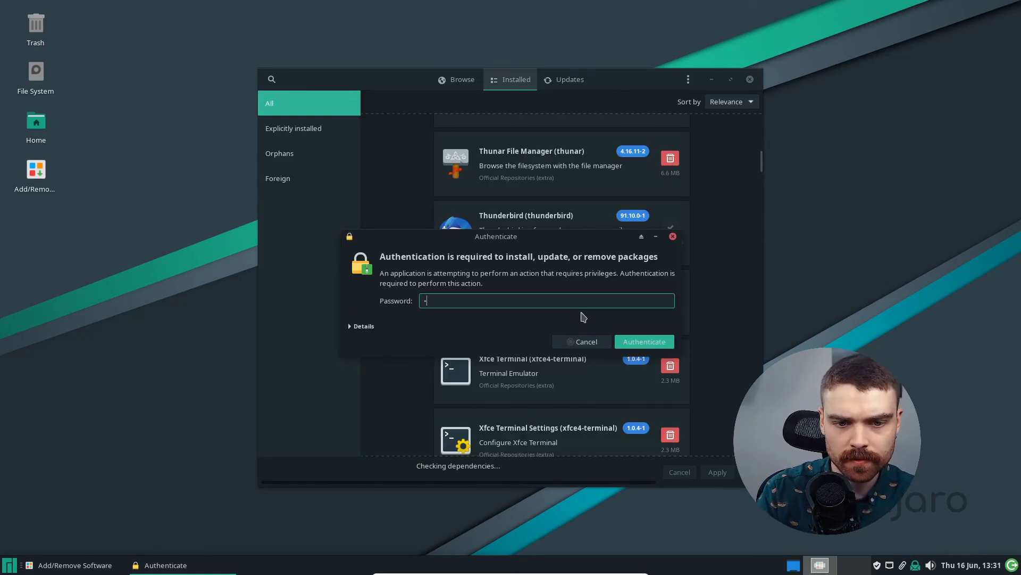
click(644, 342)
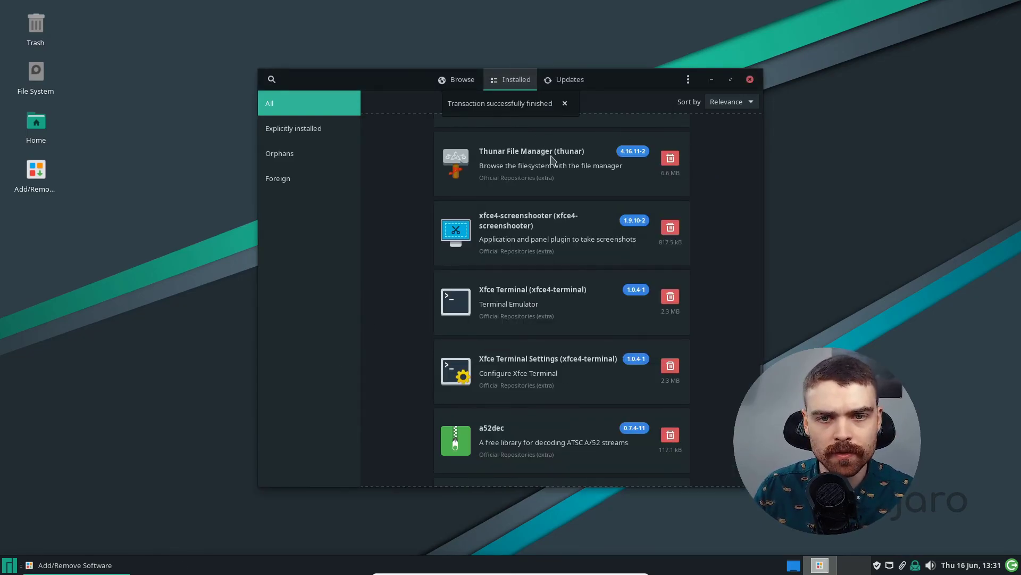